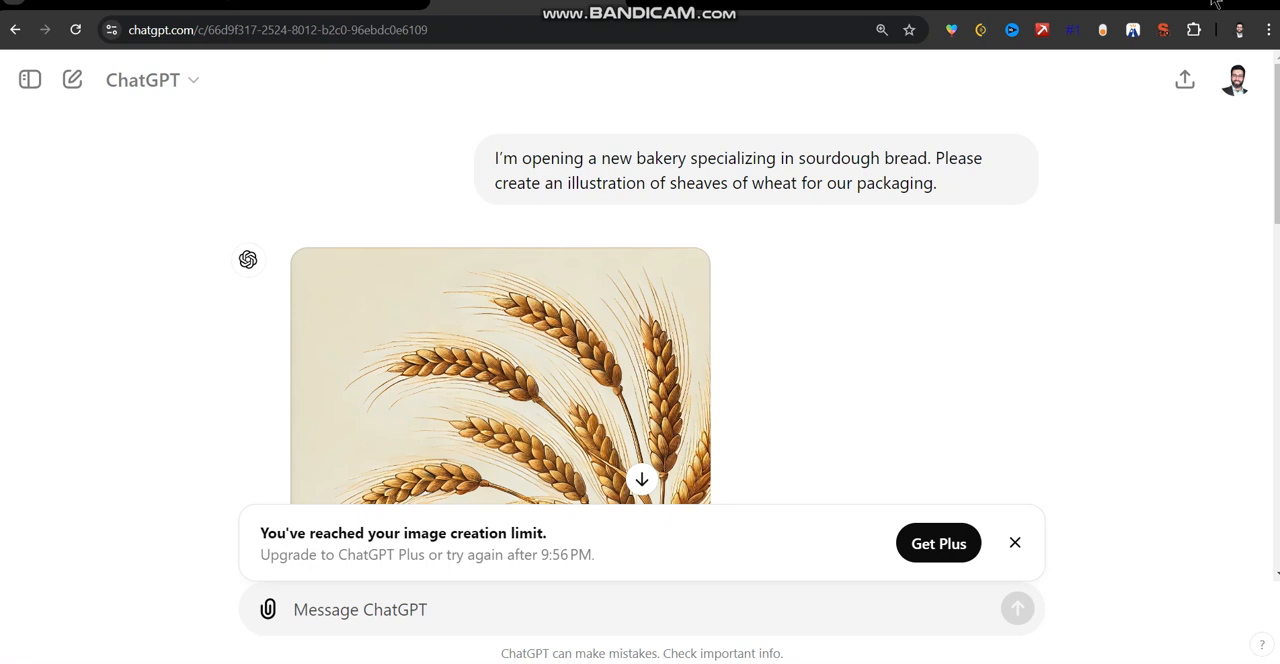
# Review ChatGPT's Personal and Business upgrade plans, and return to the wheat illustration chat.
pyautogui.moveTo(1278, 97); pyautogui.dragTo(1277, 450)
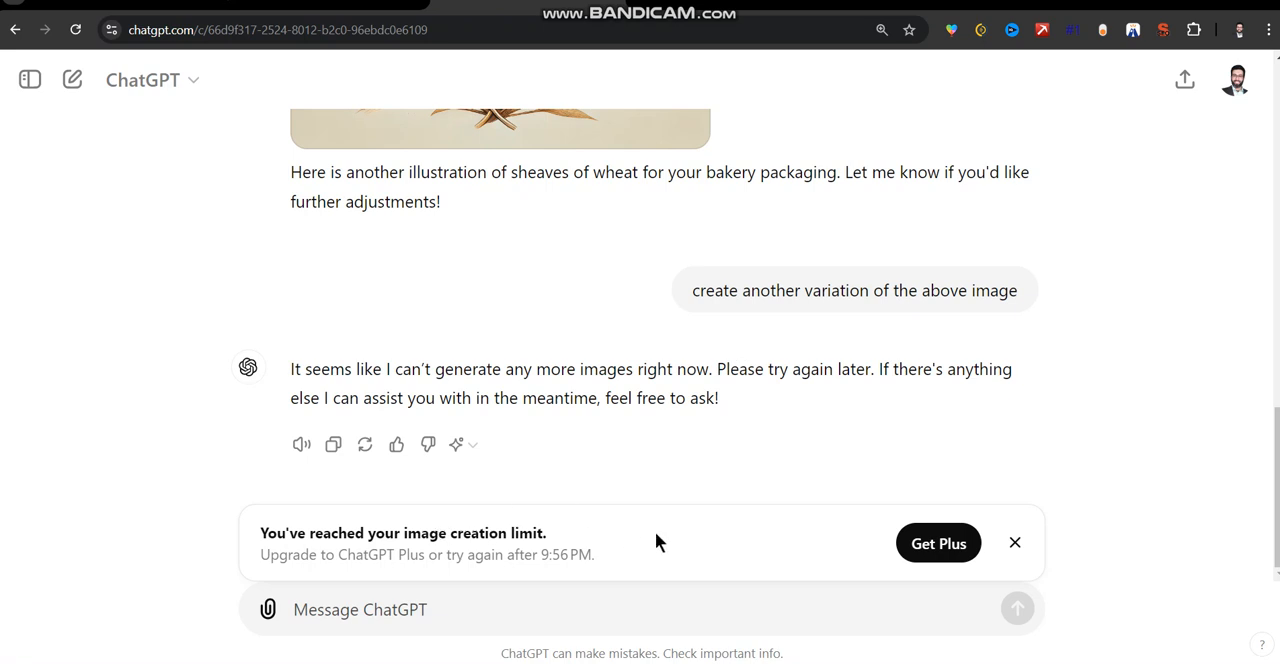
pyautogui.click(917, 558)
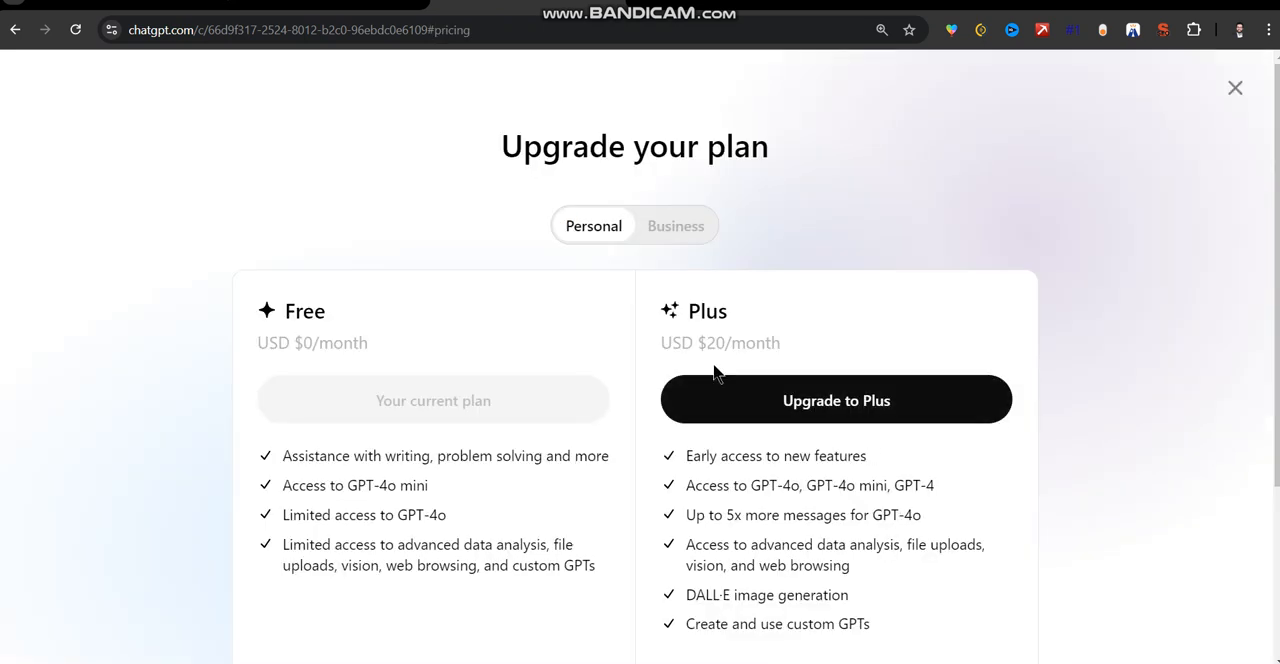
pyautogui.moveTo(706, 344); pyautogui.dragTo(710, 345)
pyautogui.click(677, 227)
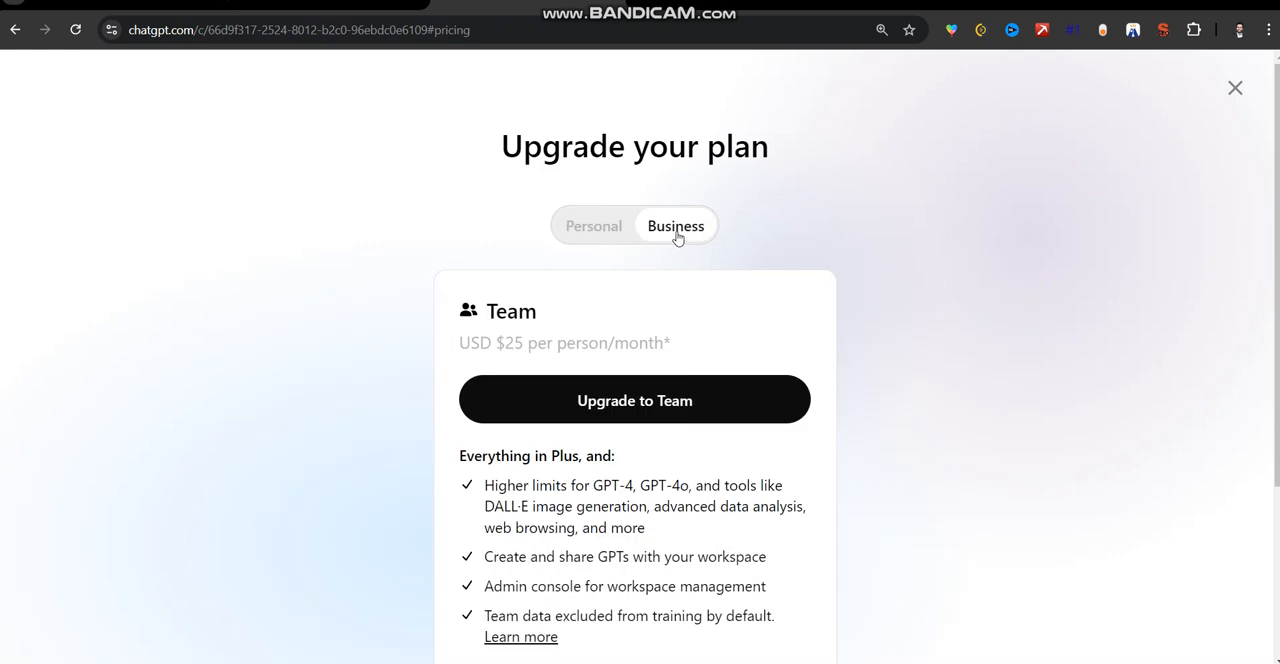
pyautogui.click(602, 243)
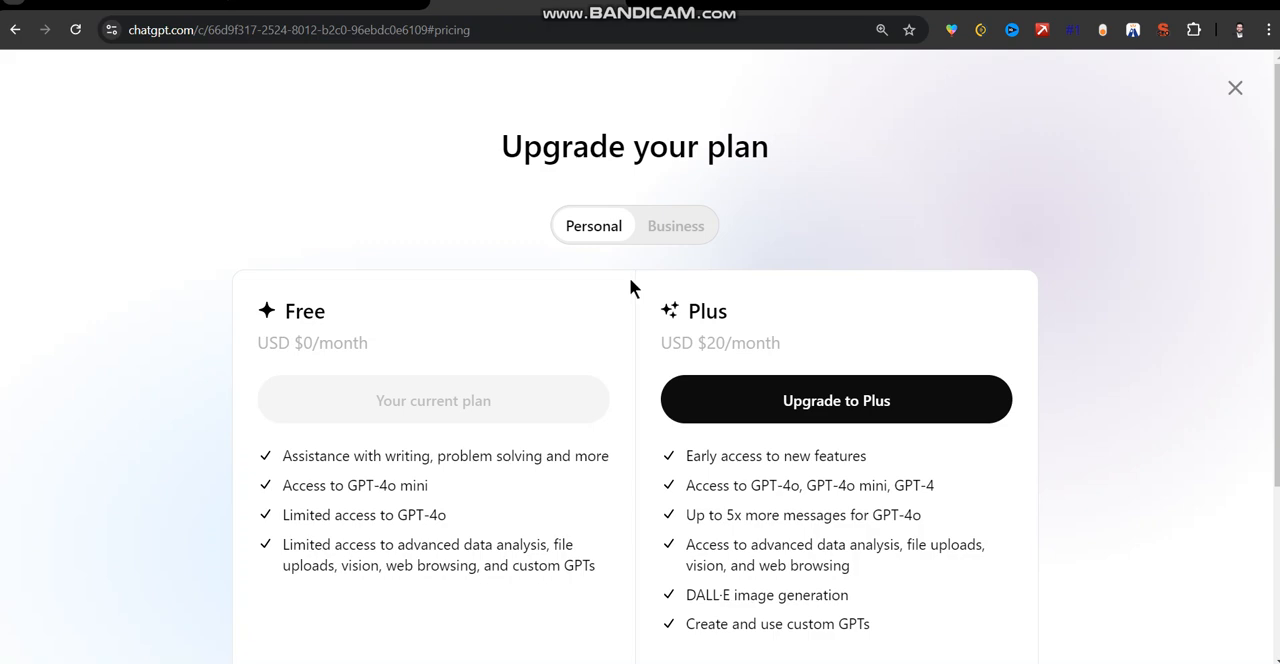
pyautogui.click(1235, 88)
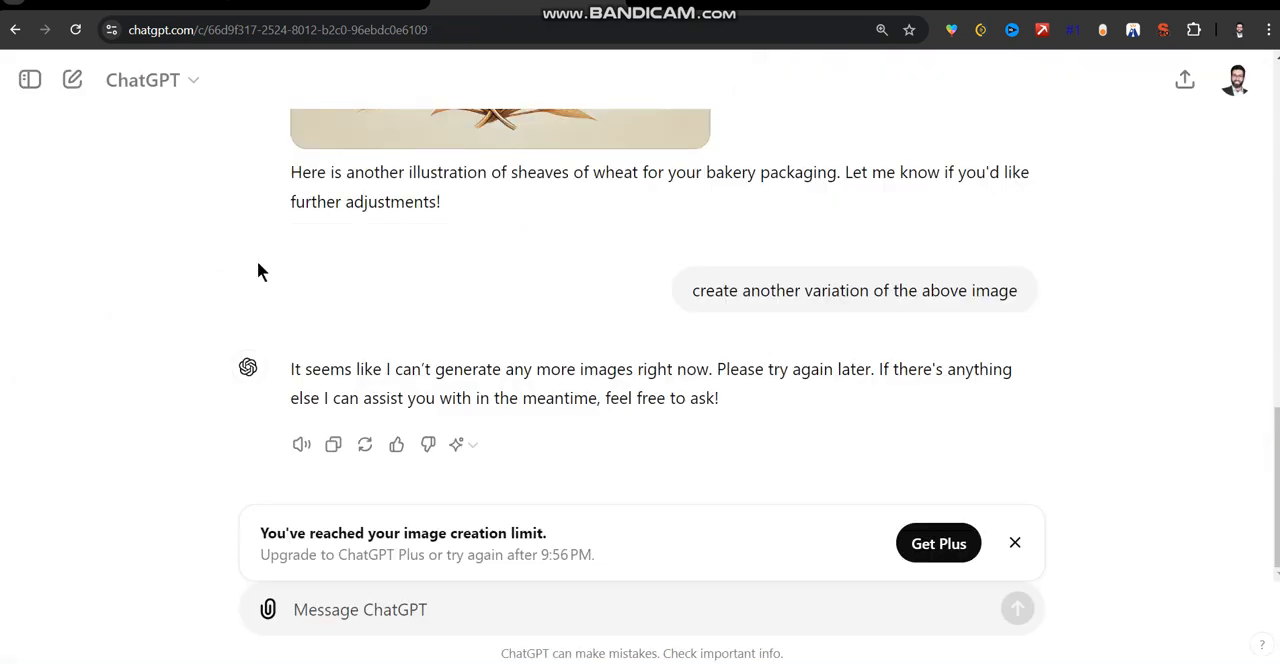
# Look back through the wheat illustrations up to the first bakery packaging prompt in the chat.
pyautogui.click(1276, 148)
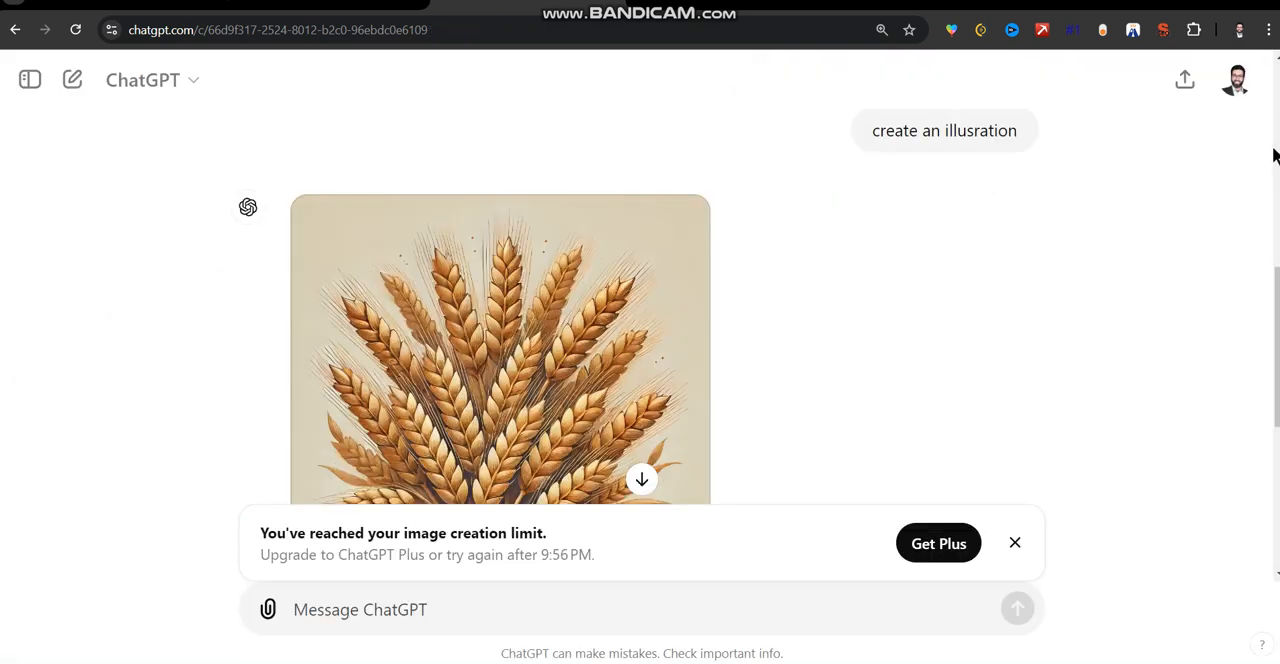
pyautogui.tripleClick(1275, 149)
pyautogui.click(1276, 149)
pyautogui.moveTo(1276, 149); pyautogui.dragTo(1274, 88)
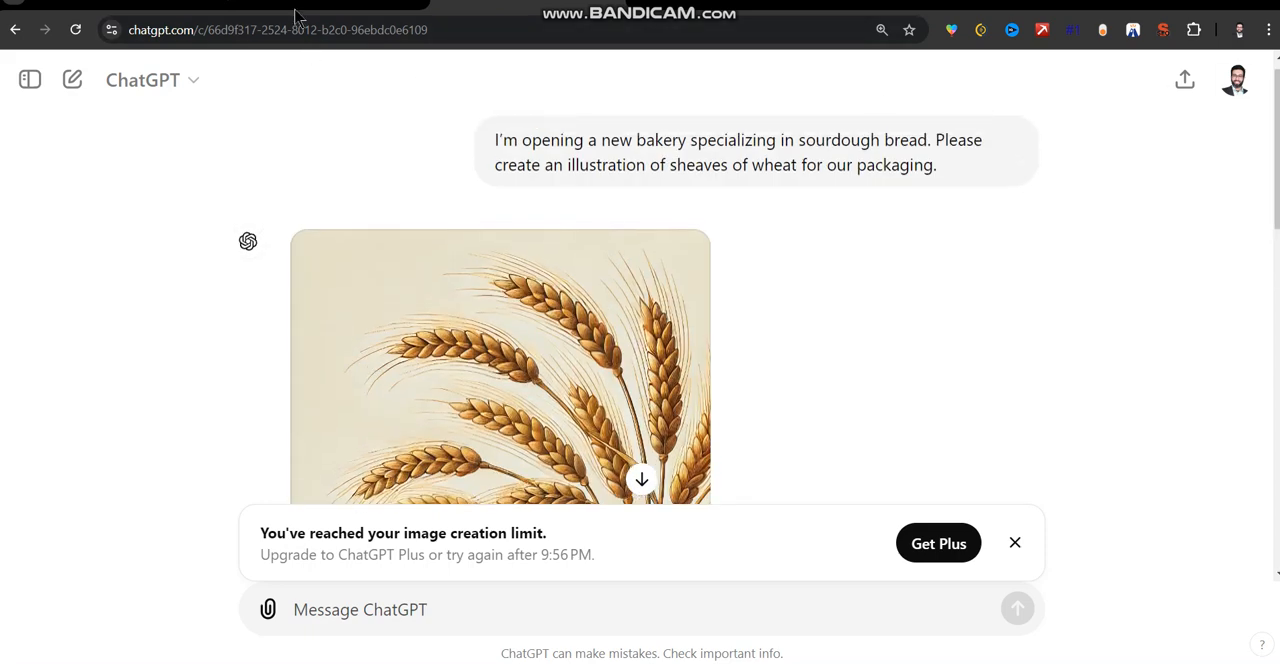
# View OpenAI's DALL·E 3 page and switch to the "Voiceover, TTS, and Images" spreadsheet.
pyautogui.click(293, 8)
pyautogui.moveTo(1277, 128); pyautogui.dragTo(1277, 97)
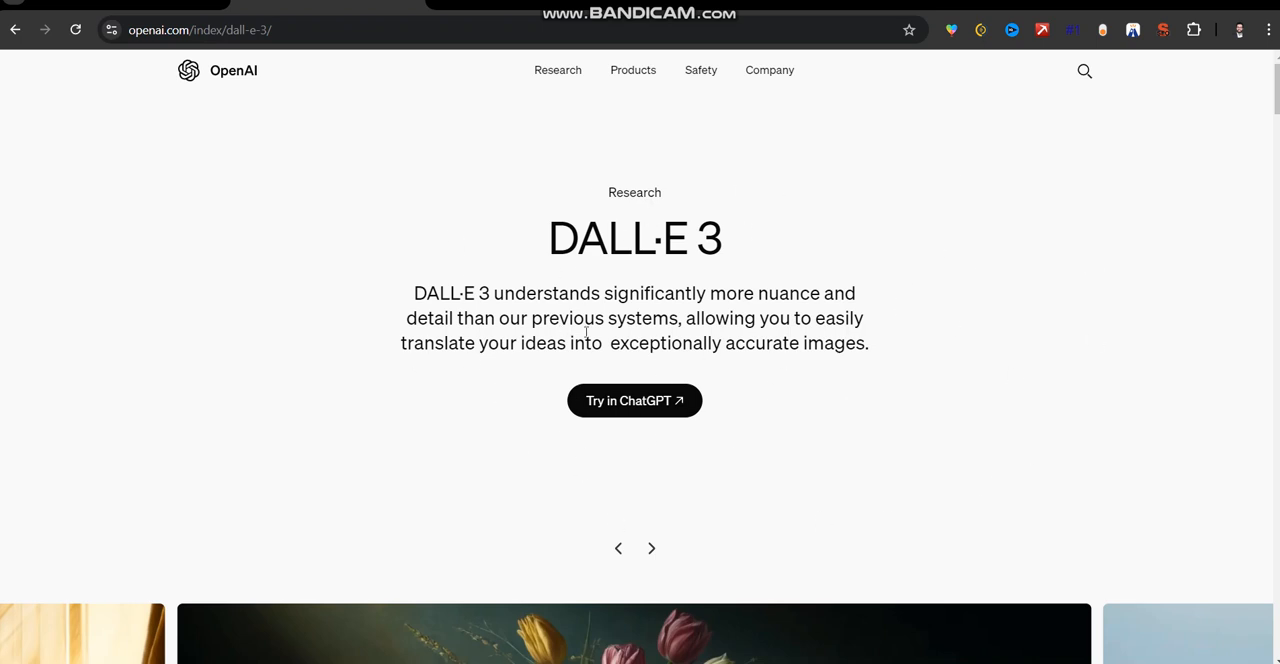
pyautogui.click(451, 10)
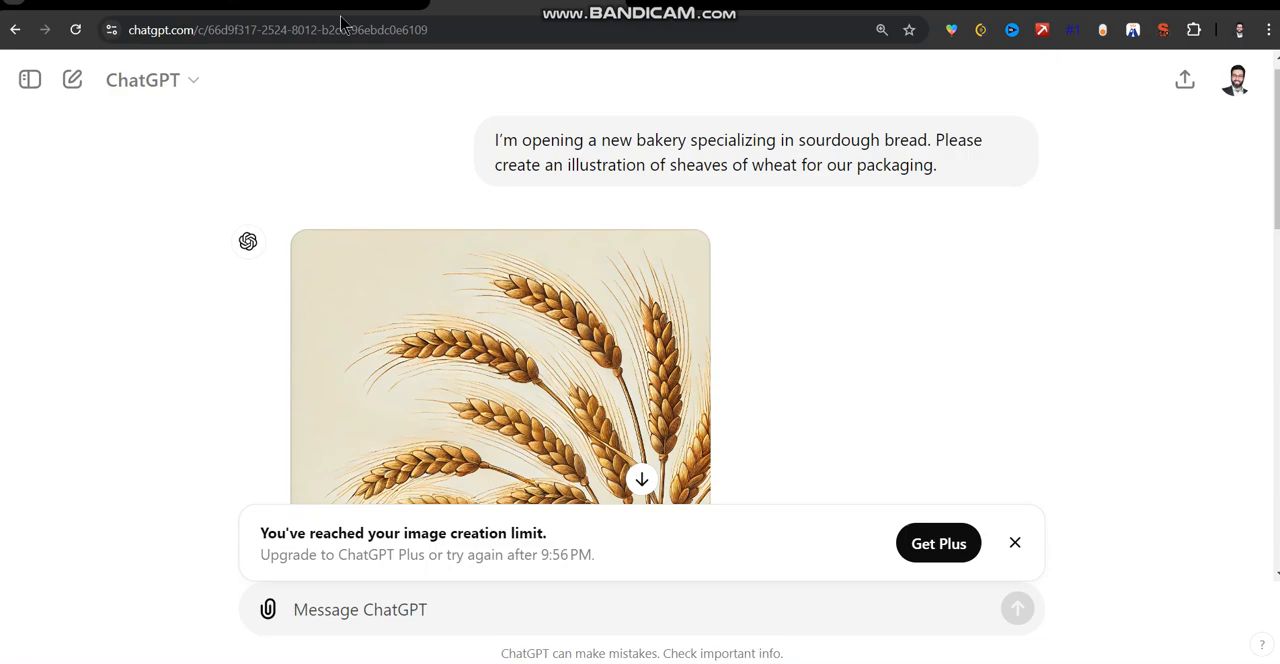
pyautogui.click(335, 12)
pyautogui.moveTo(1277, 100)
pyautogui.mouseDown()
pyautogui.moveTo(1277, 466)
pyautogui.moveTo(1277, 98)
pyautogui.mouseUp()
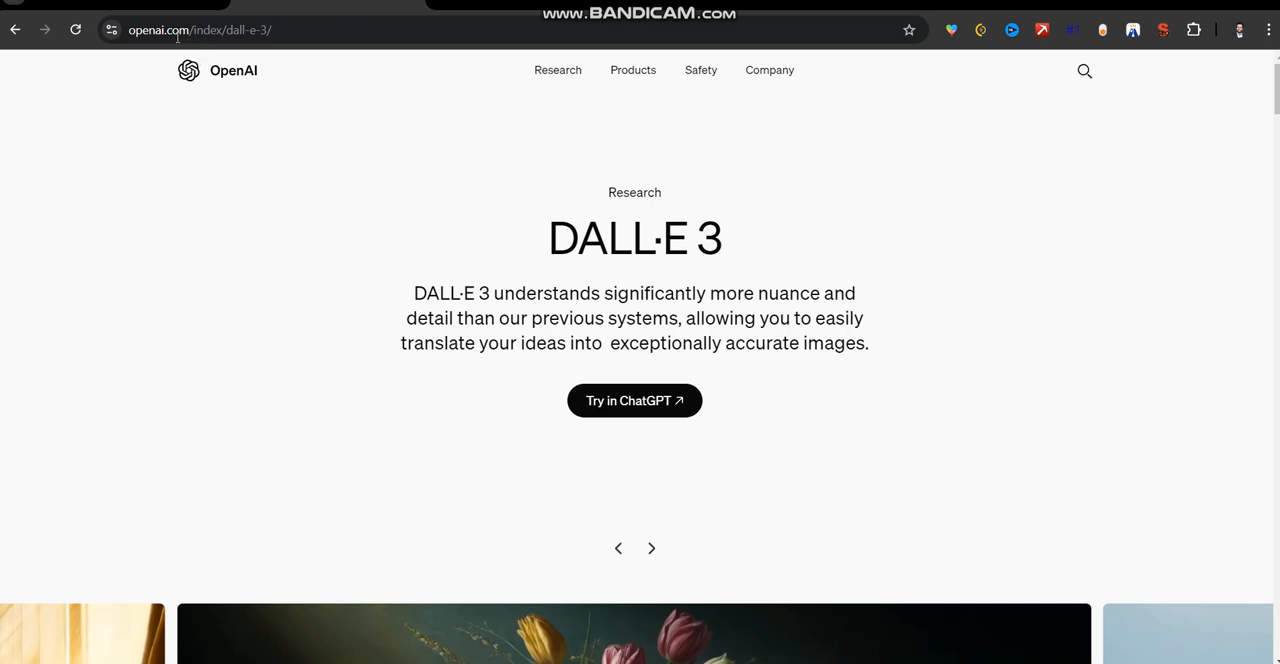
pyautogui.click(132, 8)
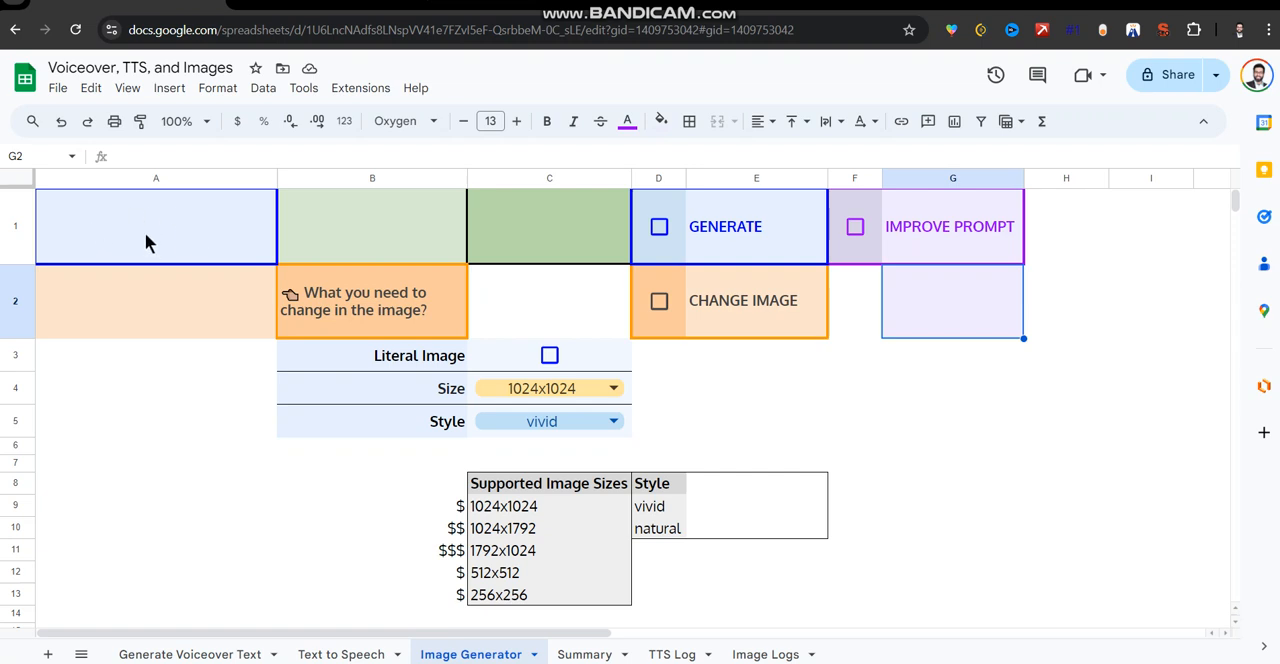
pyautogui.write('a new')
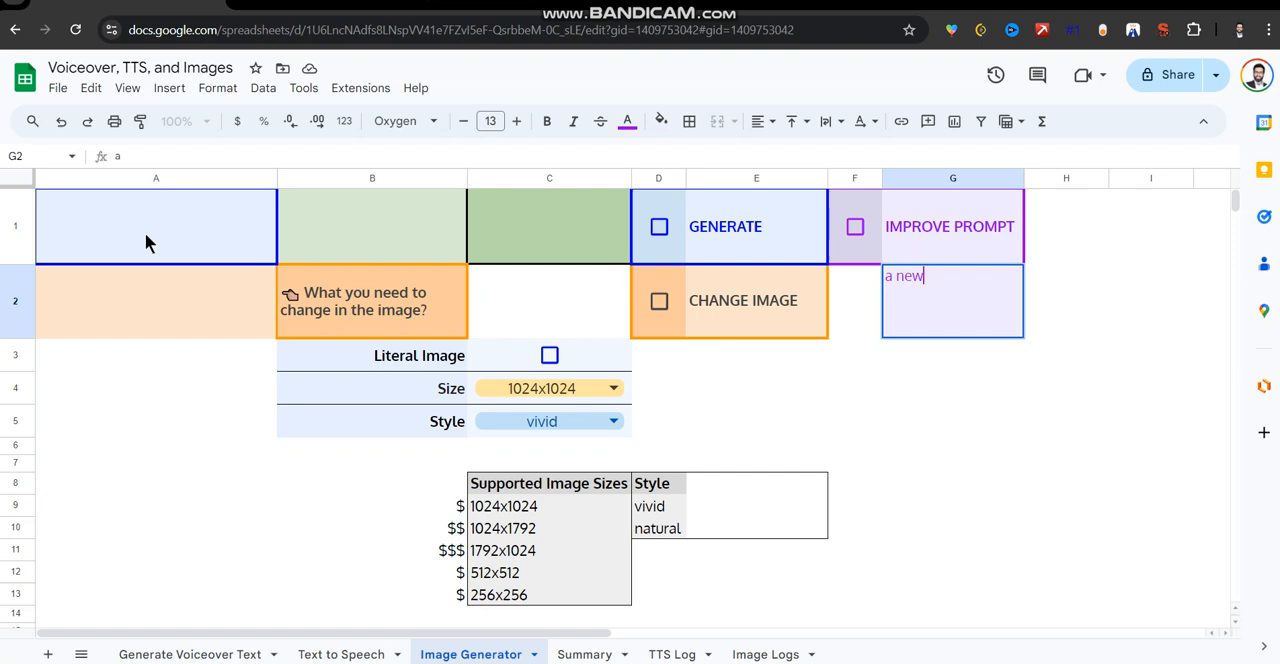
pyautogui.write(' schoo')
pyautogui.click(146, 235)
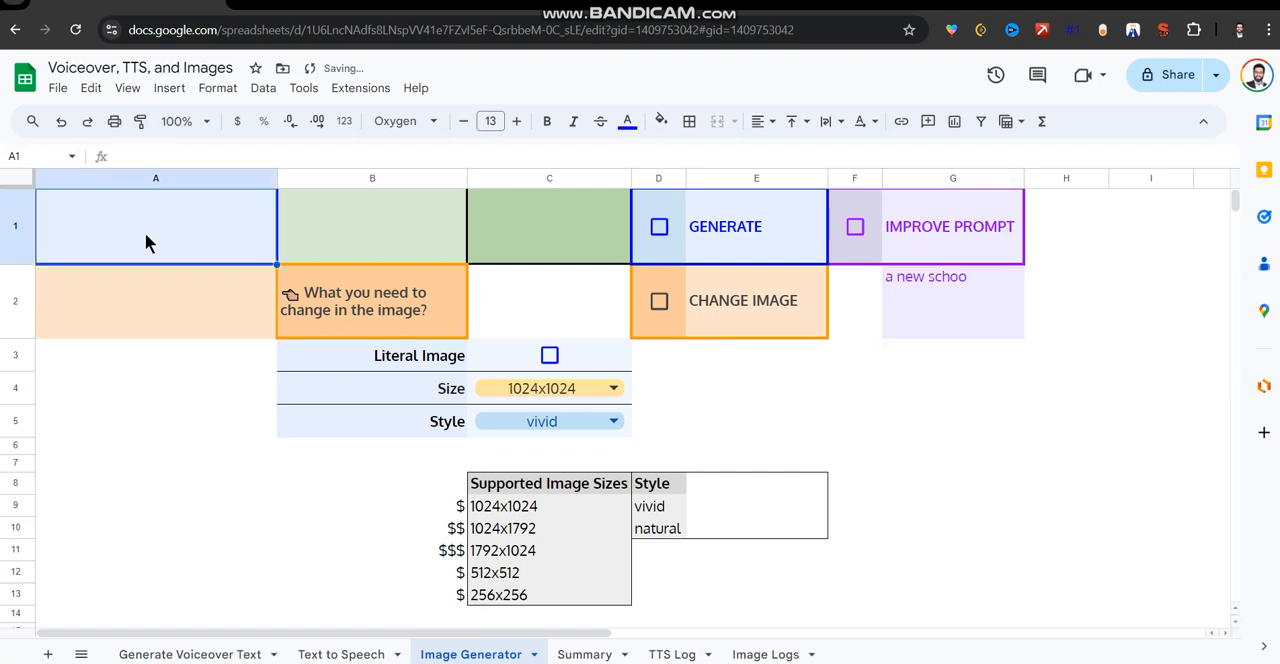
pyautogui.click(918, 290)
pyautogui.press('Delete')
# Enter the prompt "a new school bag" in cell A1 and generate an image from it.
pyautogui.click(212, 247)
pyautogui.write('a new school bag')
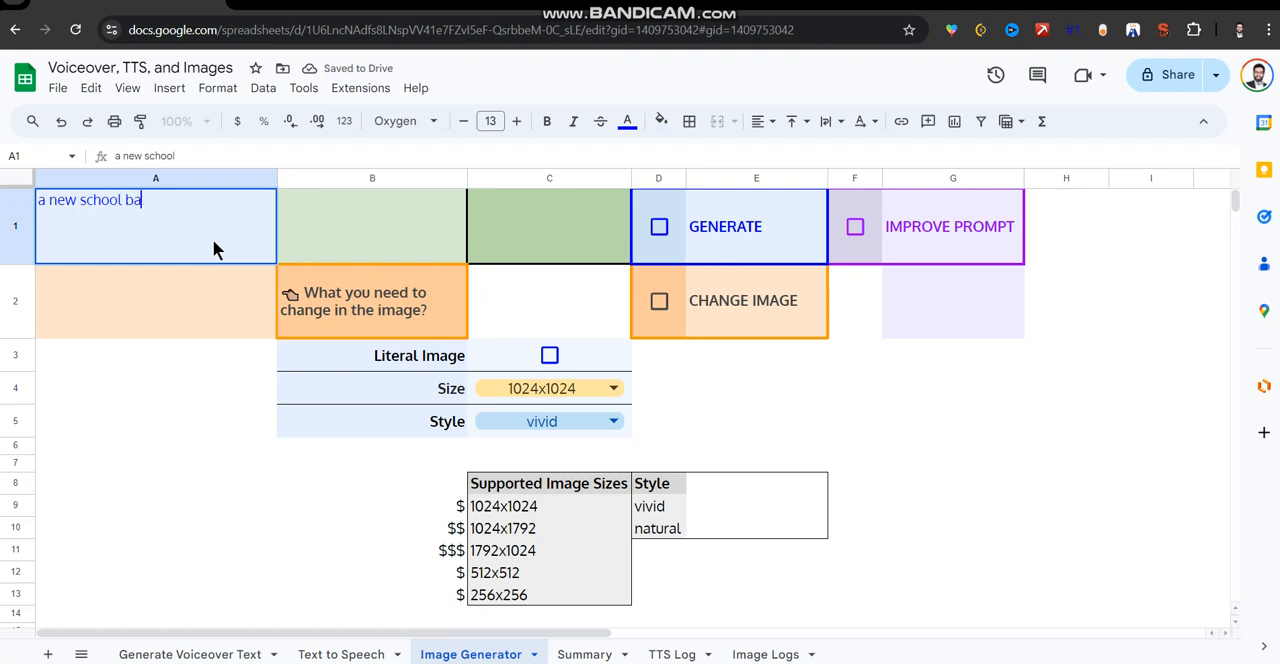
pyautogui.click(657, 228)
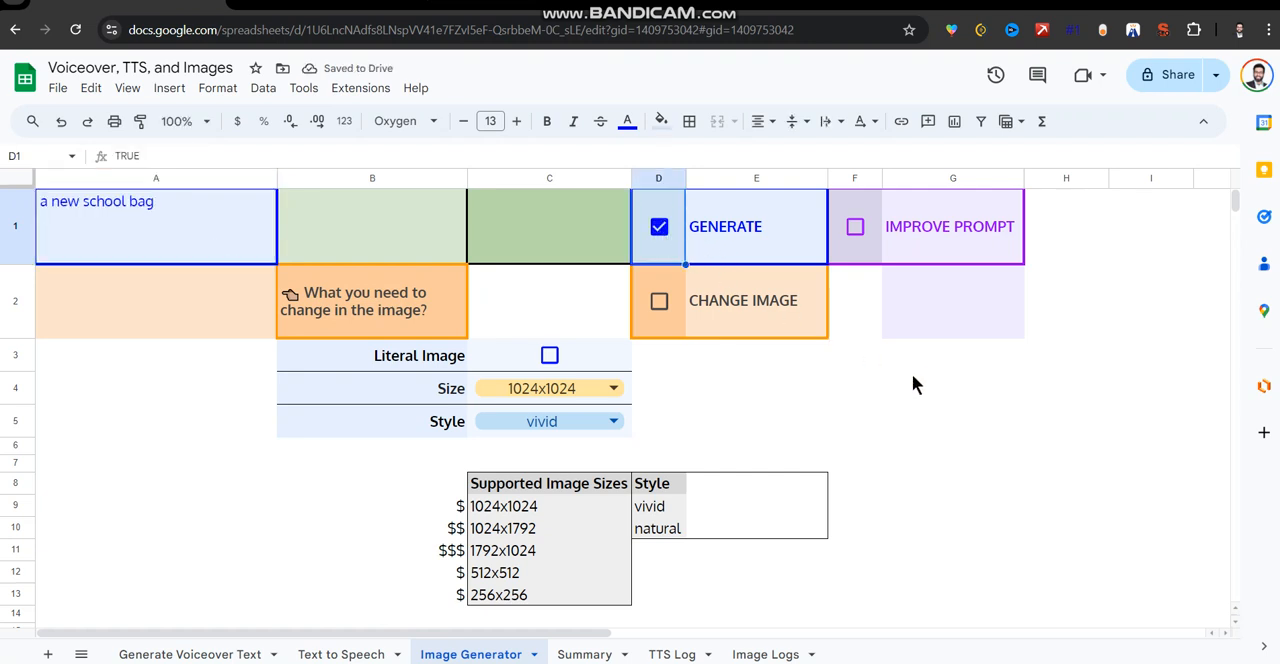
pyautogui.moveTo(777, 251); pyautogui.dragTo(663, 243)
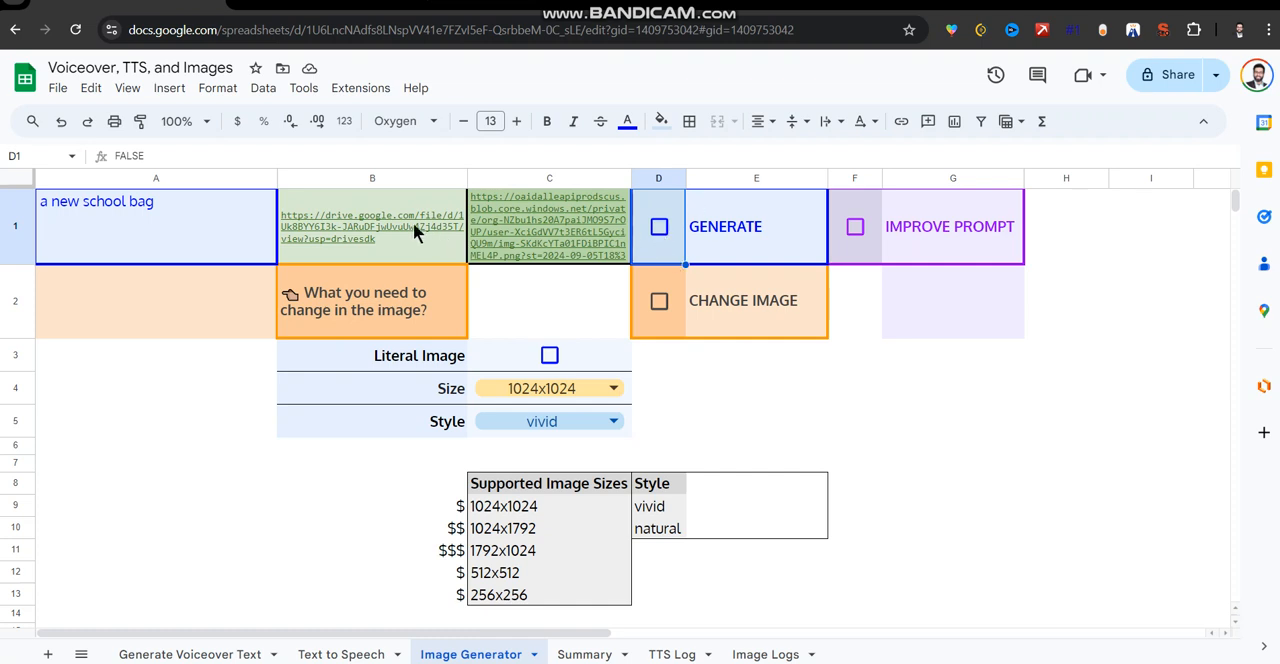
# View the generated school bag image through its Drive link in B1, and return to the spreadsheet.
pyautogui.moveTo(413, 222)
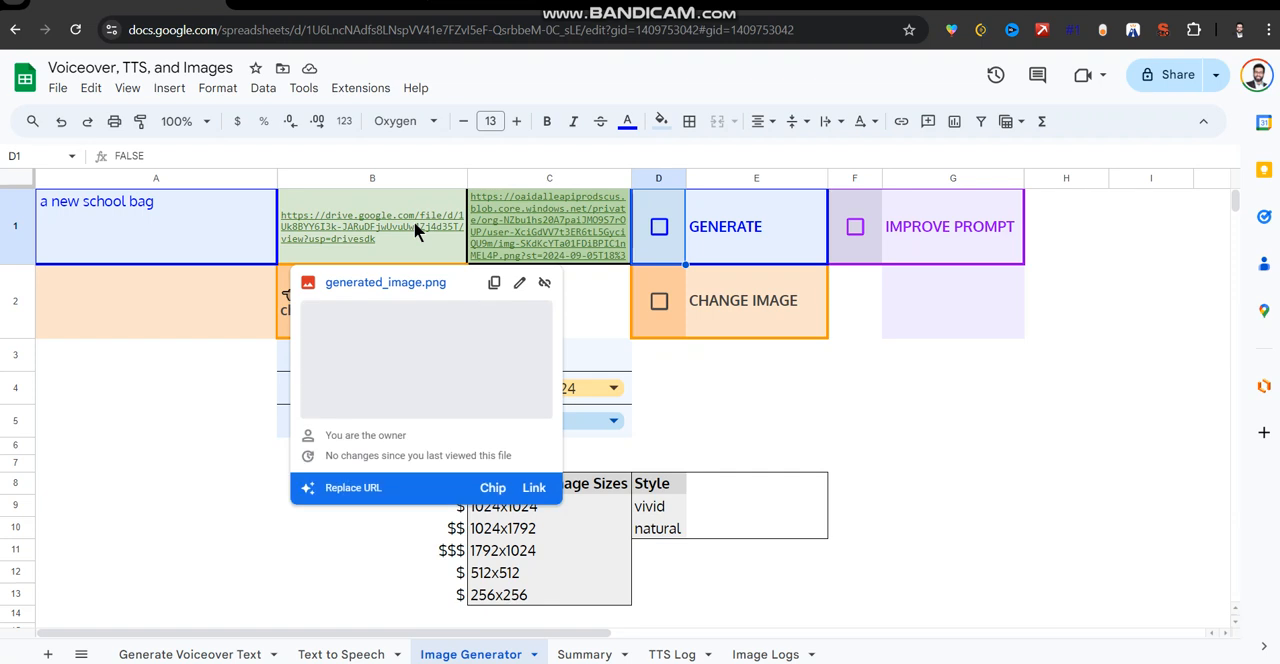
pyautogui.click(585, 239)
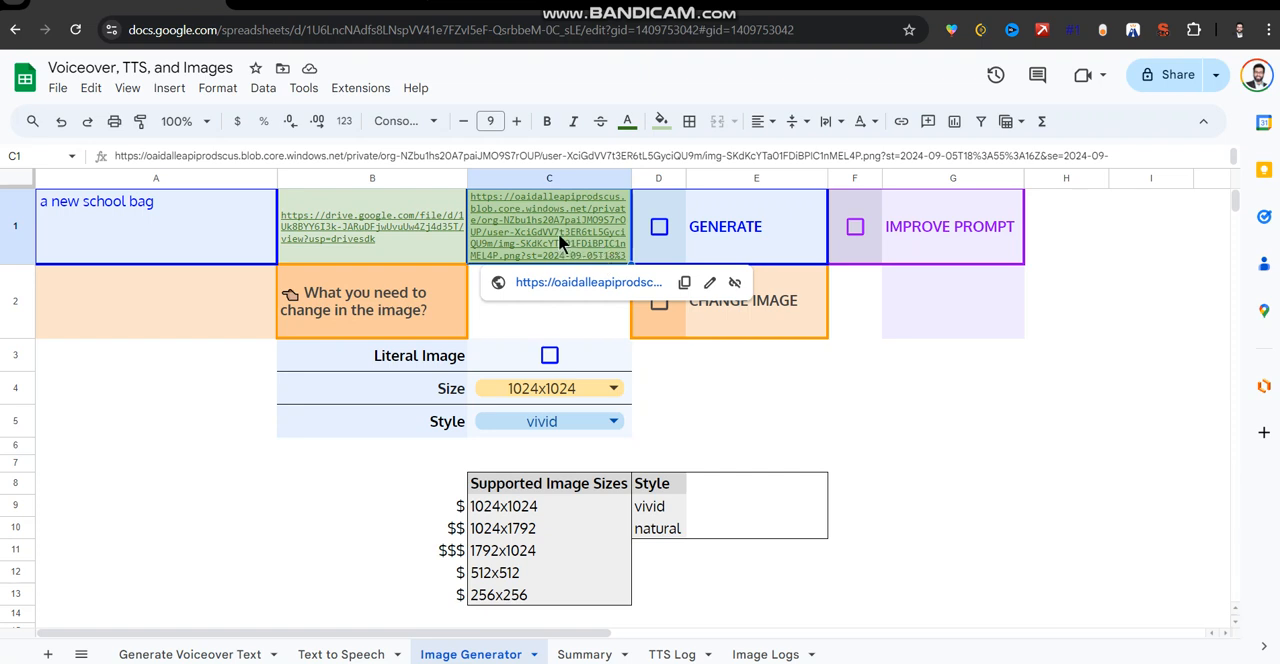
pyautogui.click(427, 209)
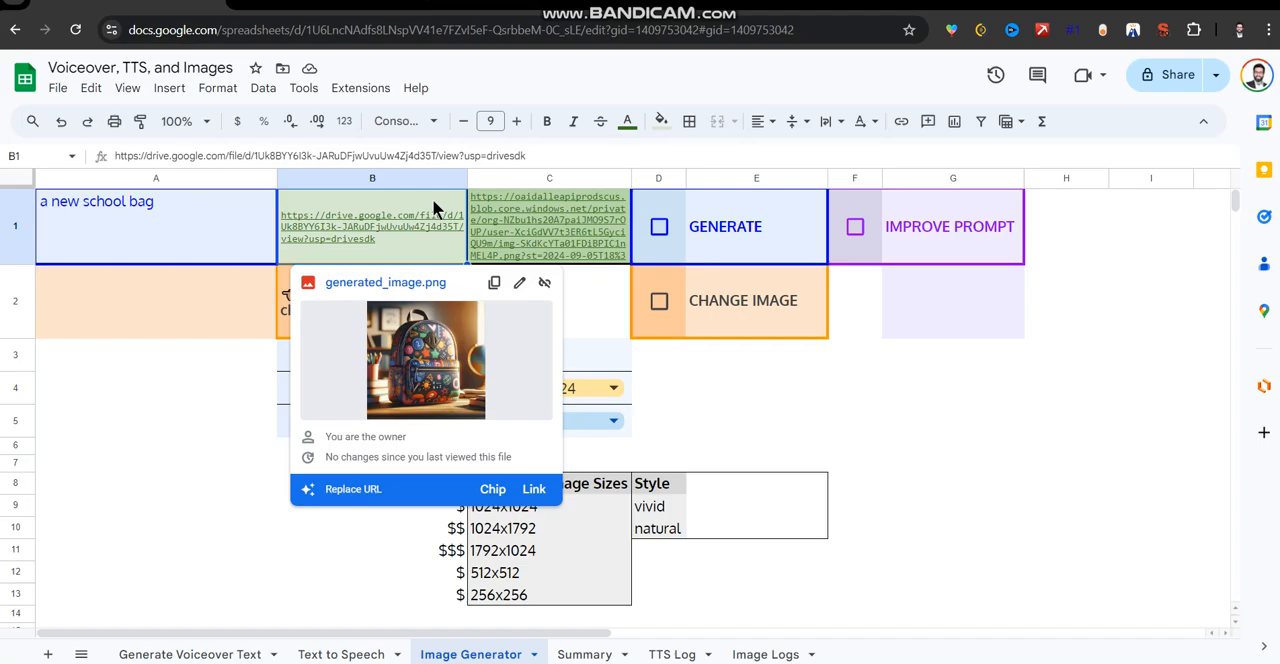
pyautogui.click(418, 284)
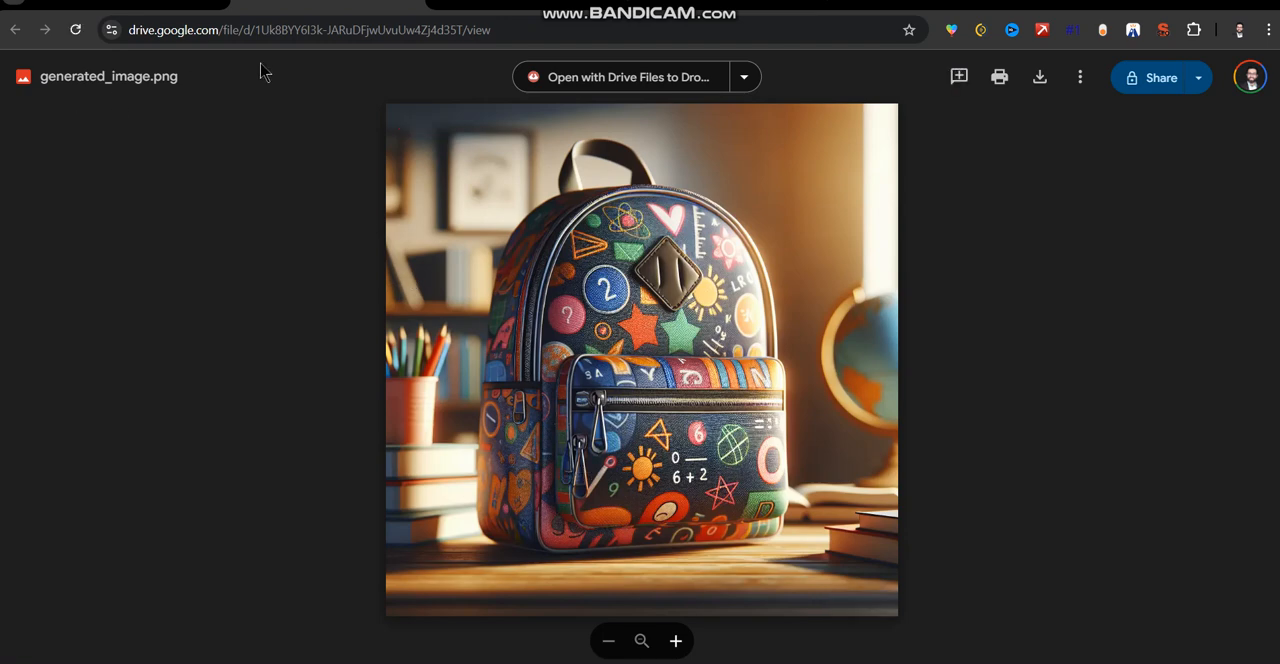
pyautogui.click(129, 7)
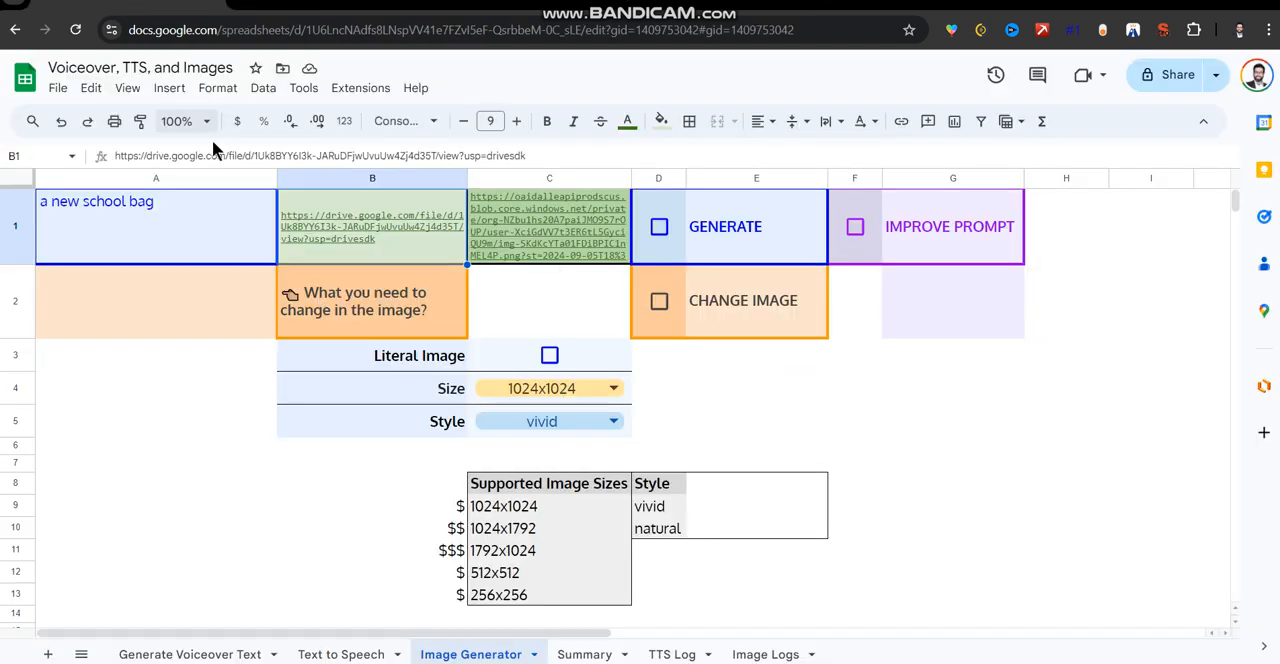
# Run Improve Prompt on the school bag prompt, checking the first generated image while it processes.
pyautogui.click(856, 229)
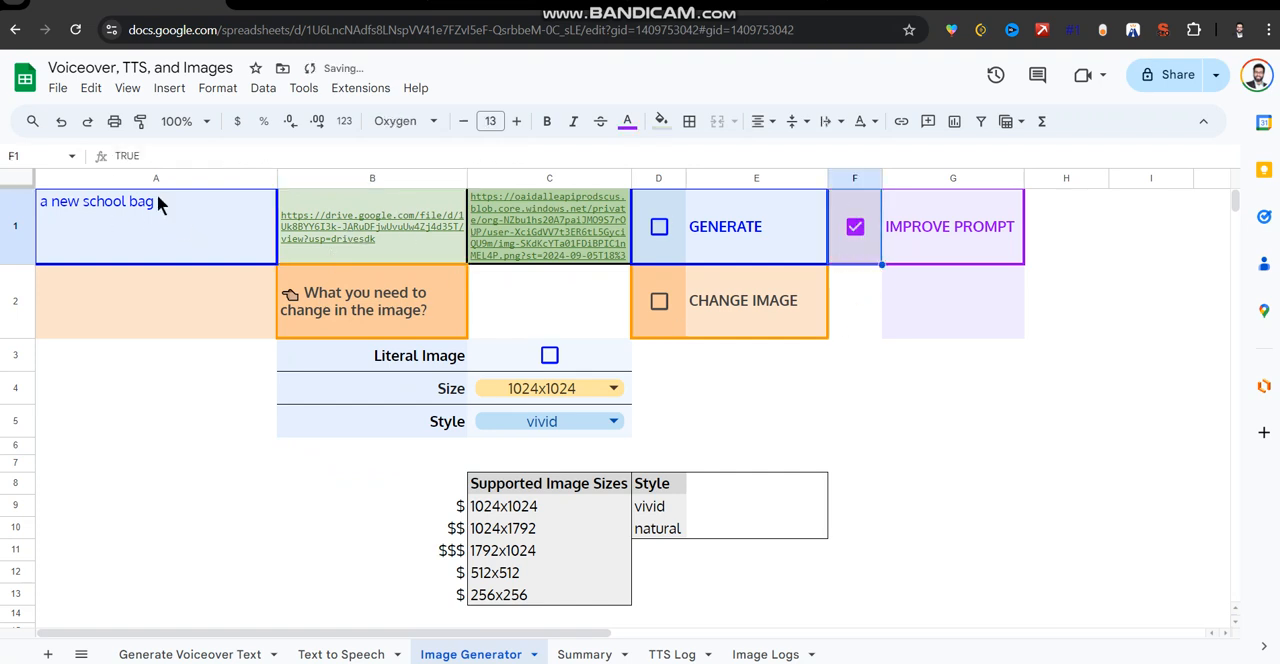
pyautogui.click(287, 25)
pyautogui.click(280, 8)
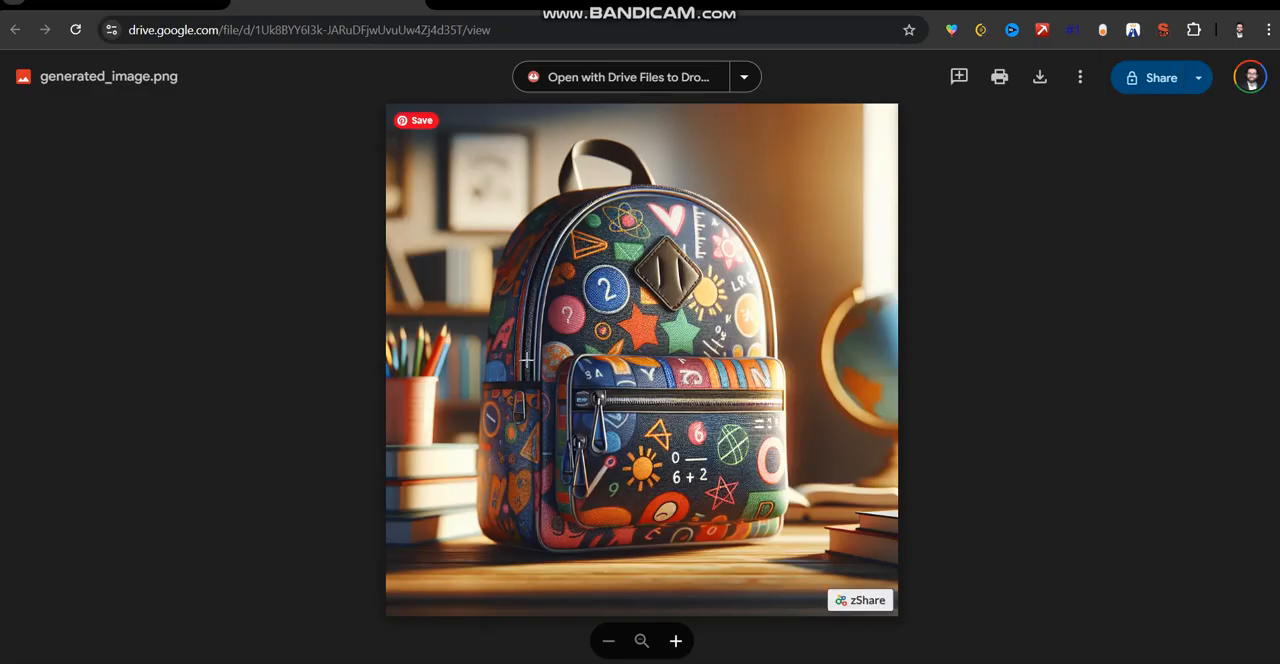
pyautogui.click(110, 10)
# Replace the prompt in A1 with the full improved prompt from G2 and generate an image from it.
pyautogui.doubleClick(930, 311)
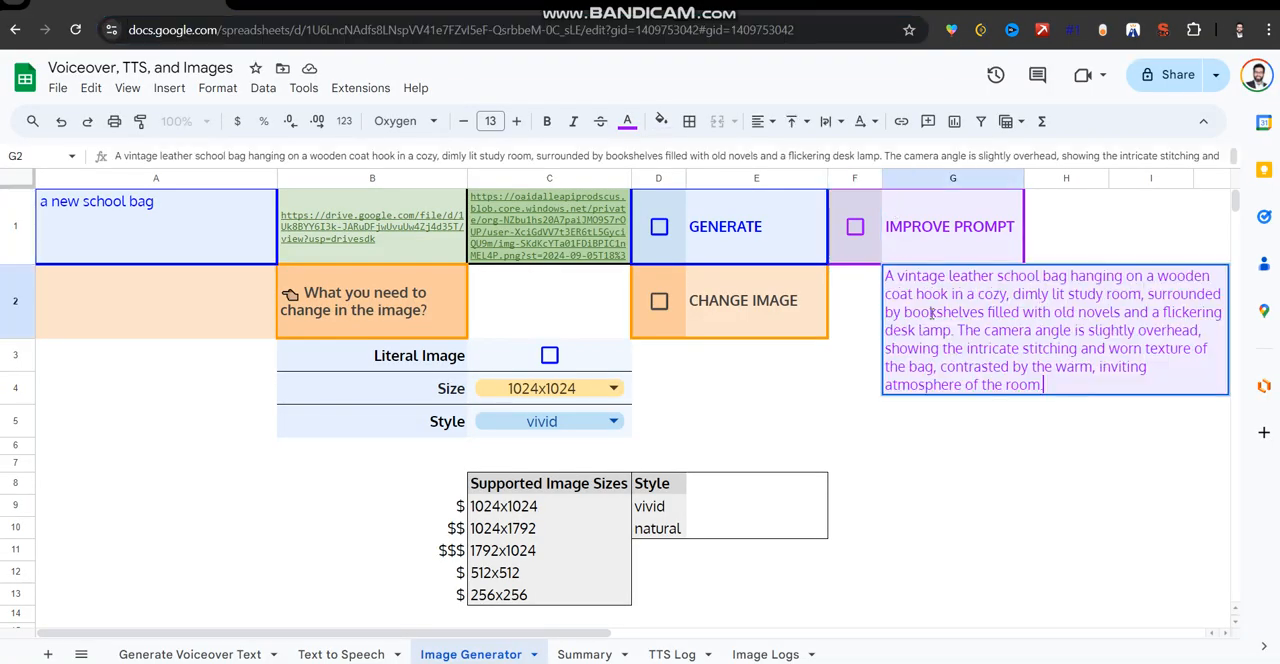
pyautogui.hotkey('ctrl', 'a')
pyautogui.hotkey('ctrl', 'c')
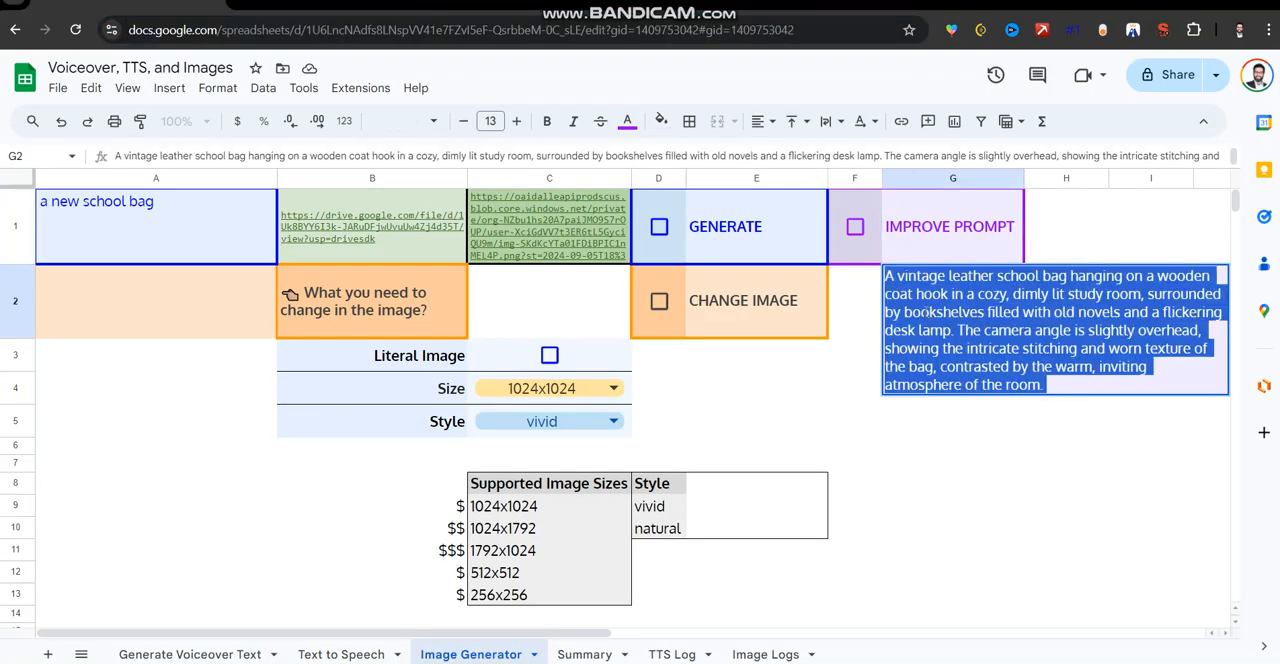
pyautogui.doubleClick(181, 222)
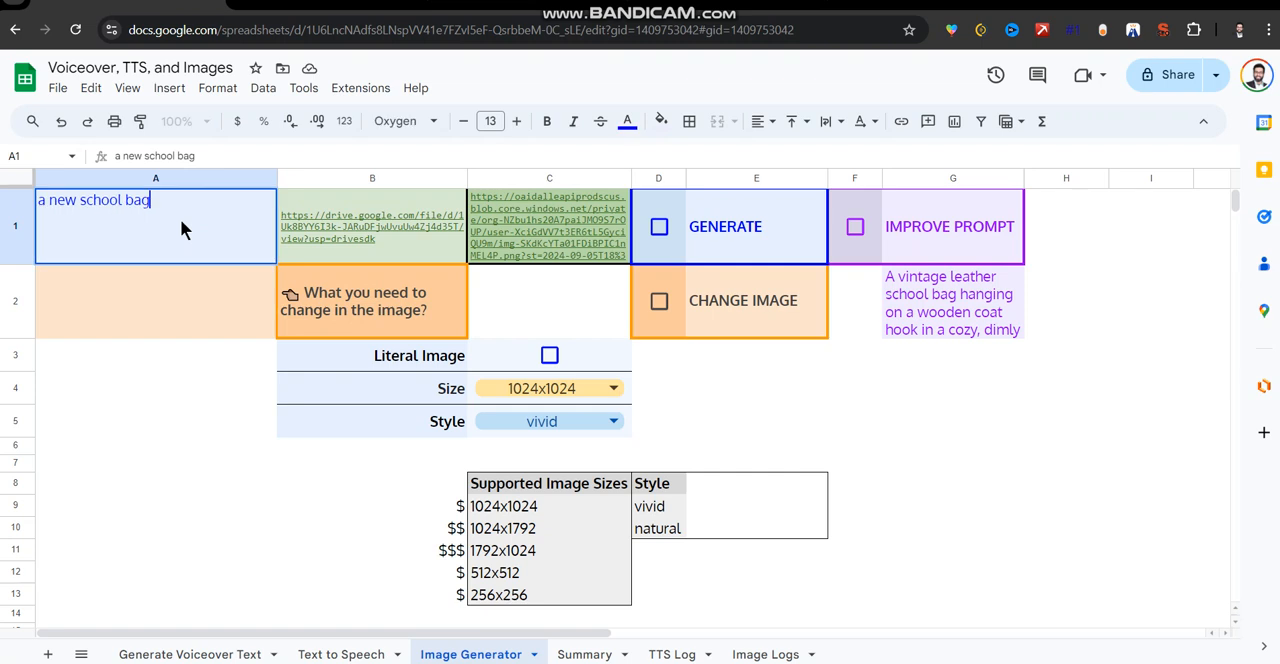
pyautogui.hotkey('ctrl', 'a')
pyautogui.hotkey('ctrl', 'v')
pyautogui.click(781, 416)
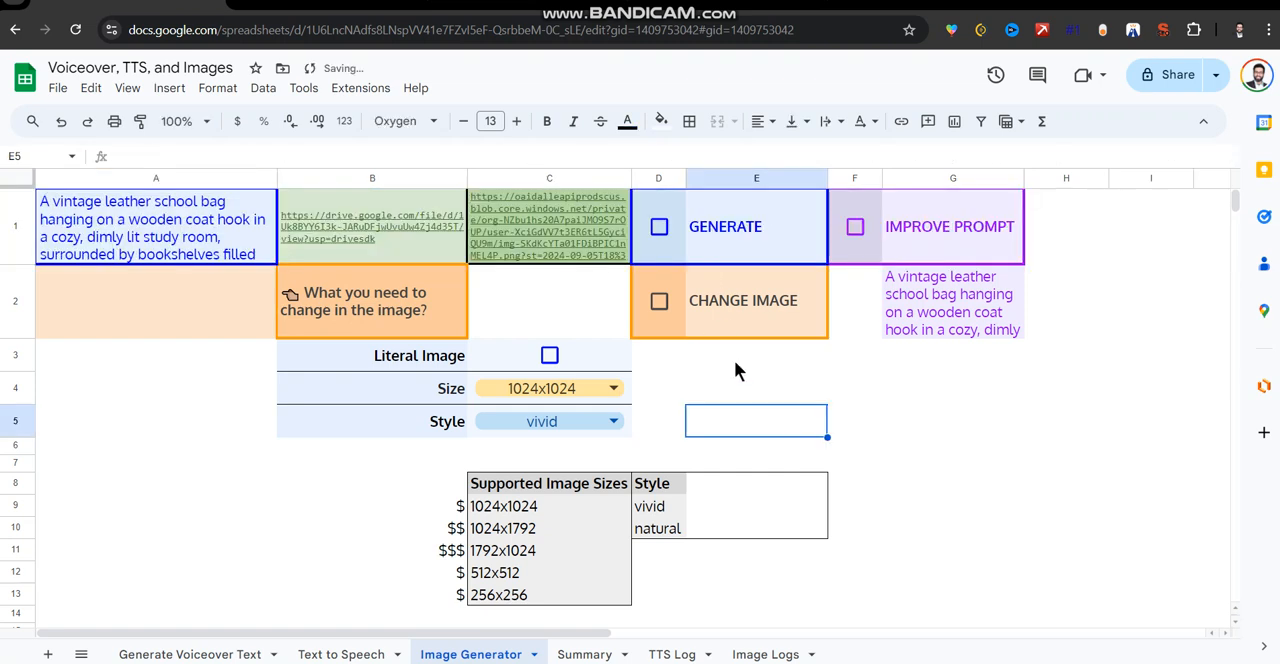
pyautogui.click(660, 228)
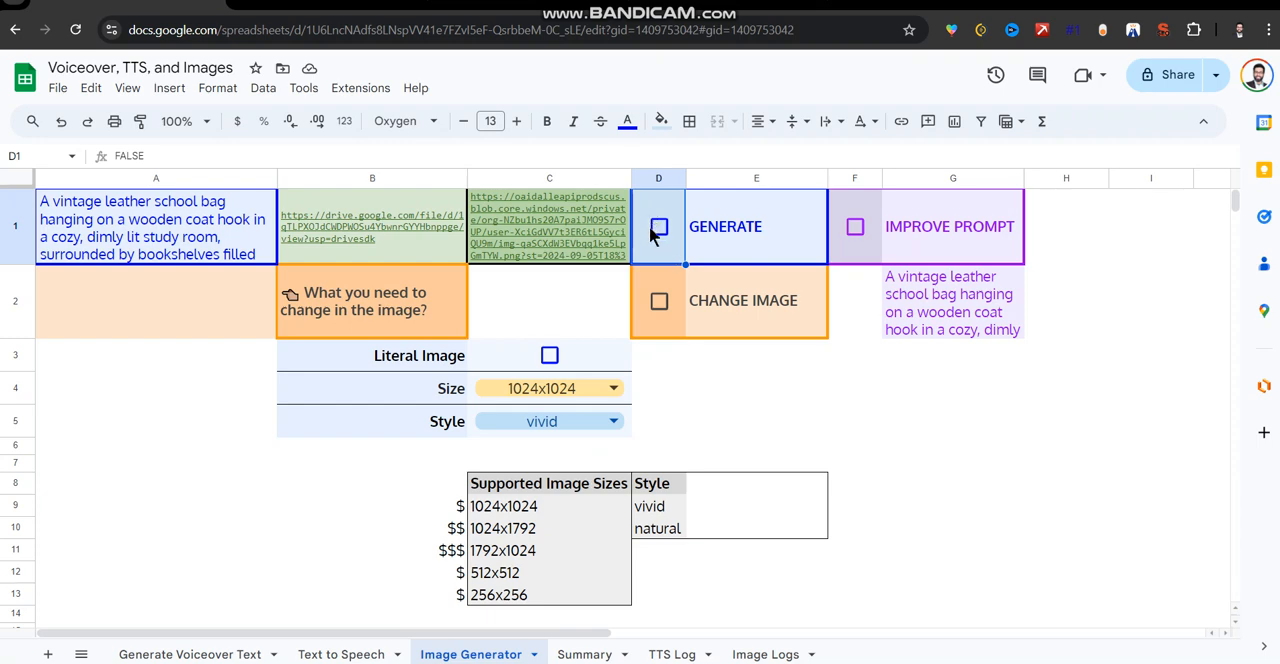
# Open the new image from its Drive link in B1, compare it with the first bag image, and return to the spreadsheet.
pyautogui.click(414, 221)
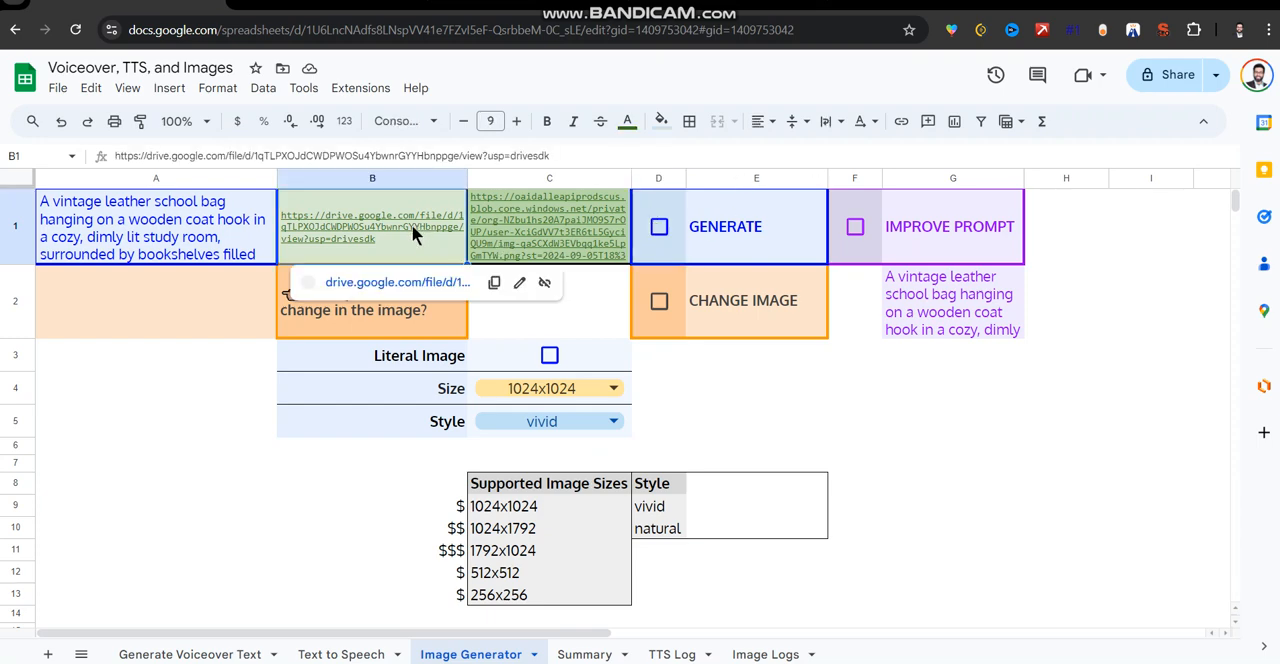
pyautogui.click(416, 310)
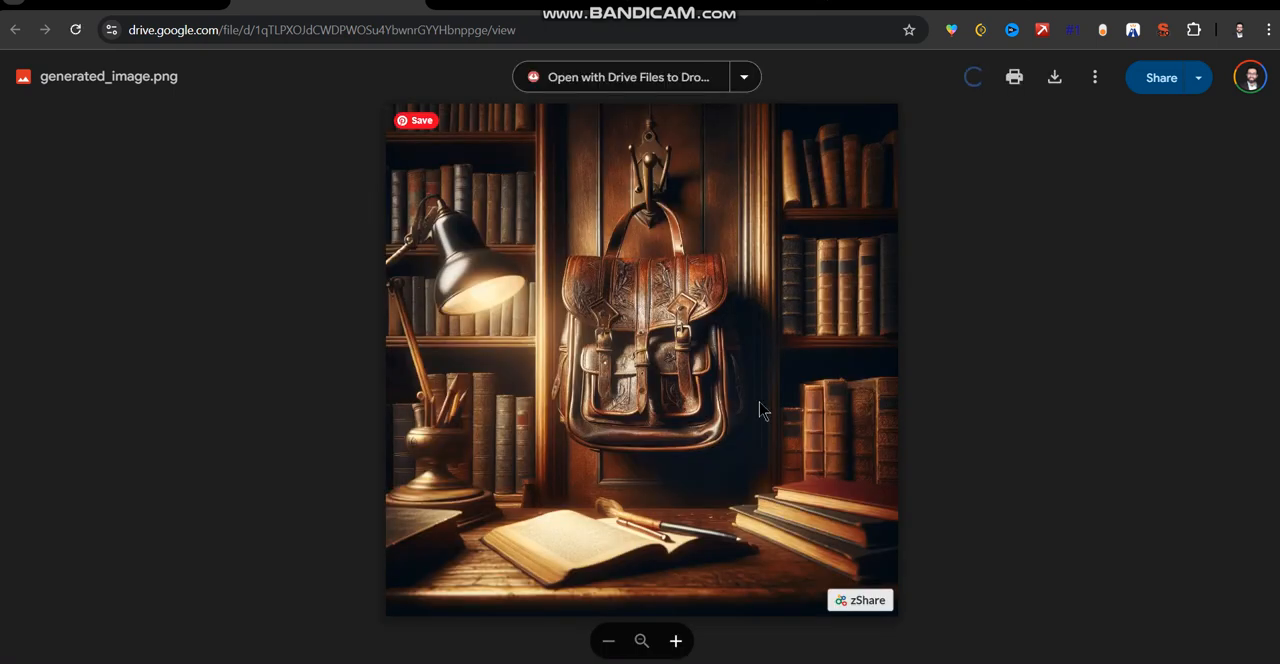
pyautogui.click(460, 12)
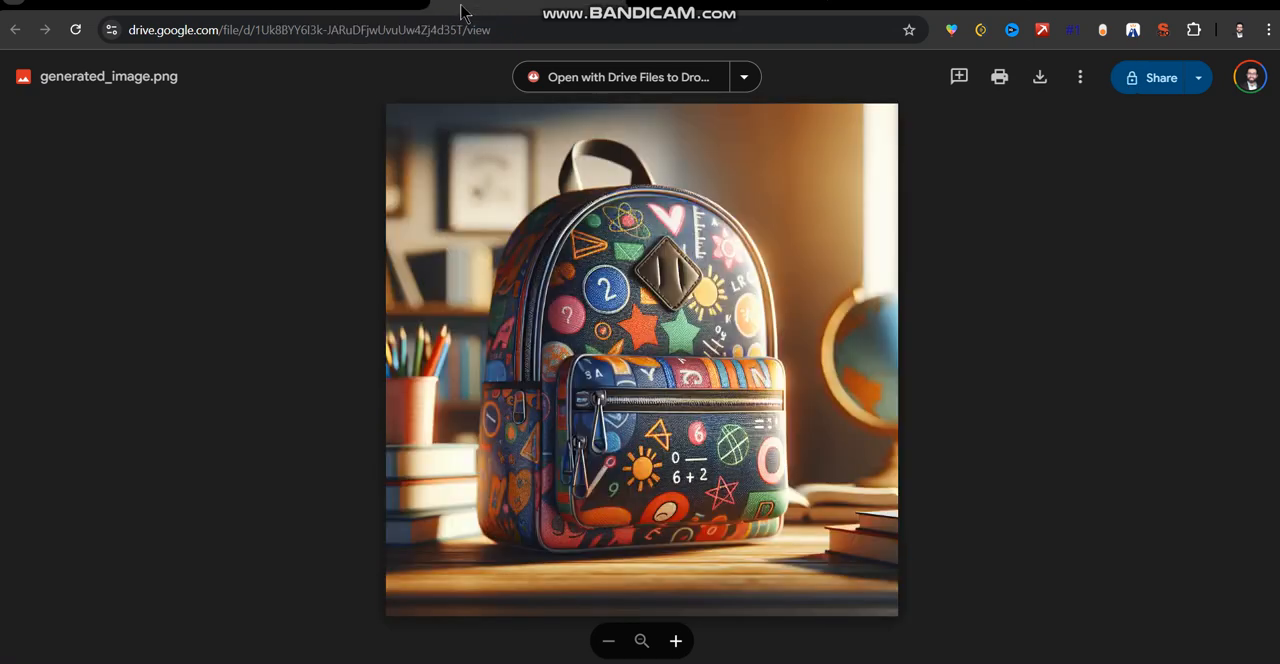
pyautogui.click(195, 14)
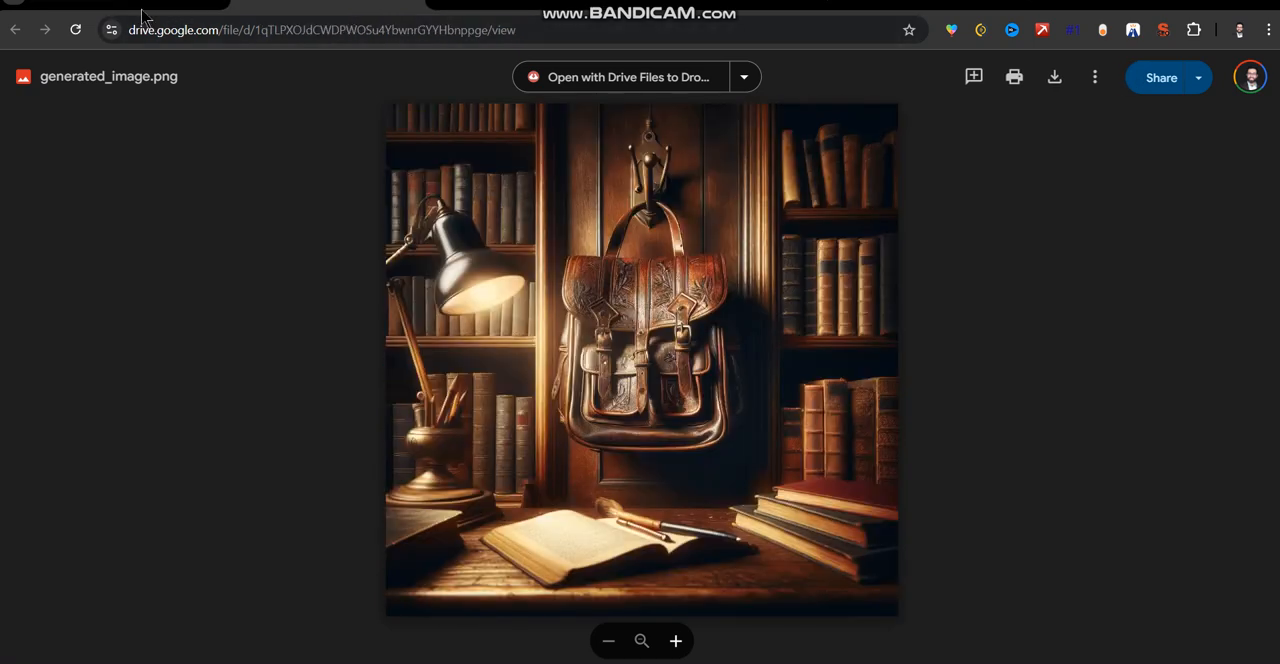
pyautogui.click(148, 14)
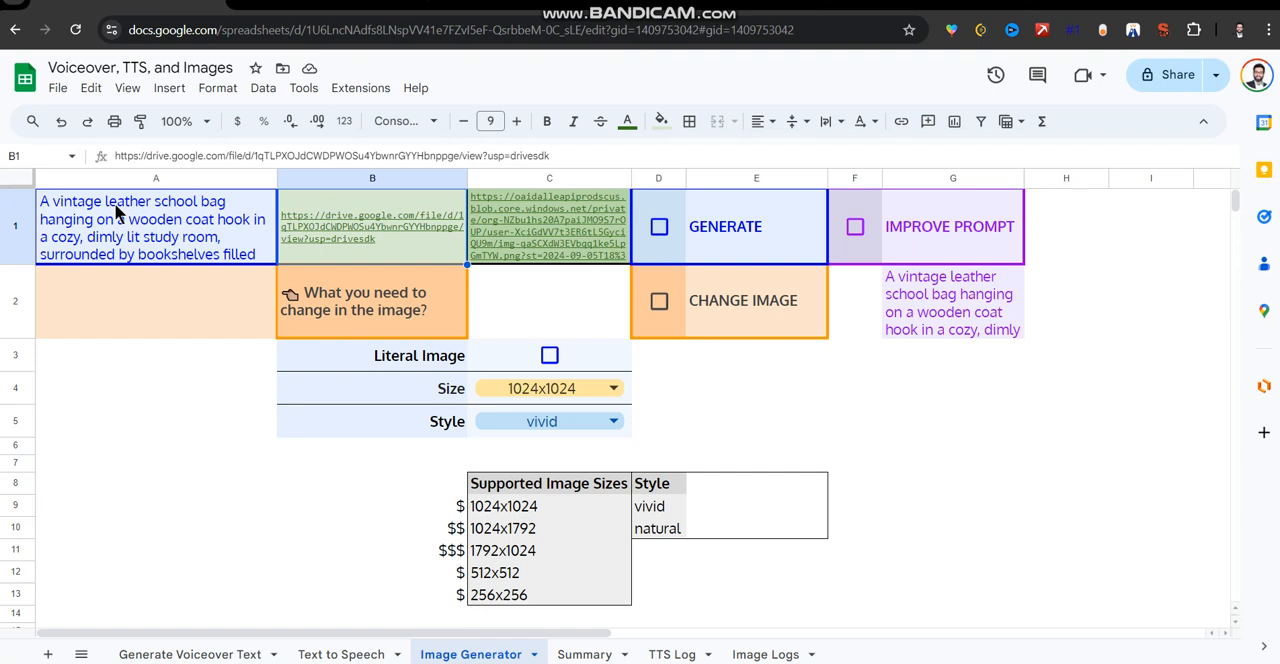
# Replace the prompt in A1 with "a new school bag in a happy colorful place".
pyautogui.doubleClick(172, 232)
pyautogui.tripleClick(171, 203)
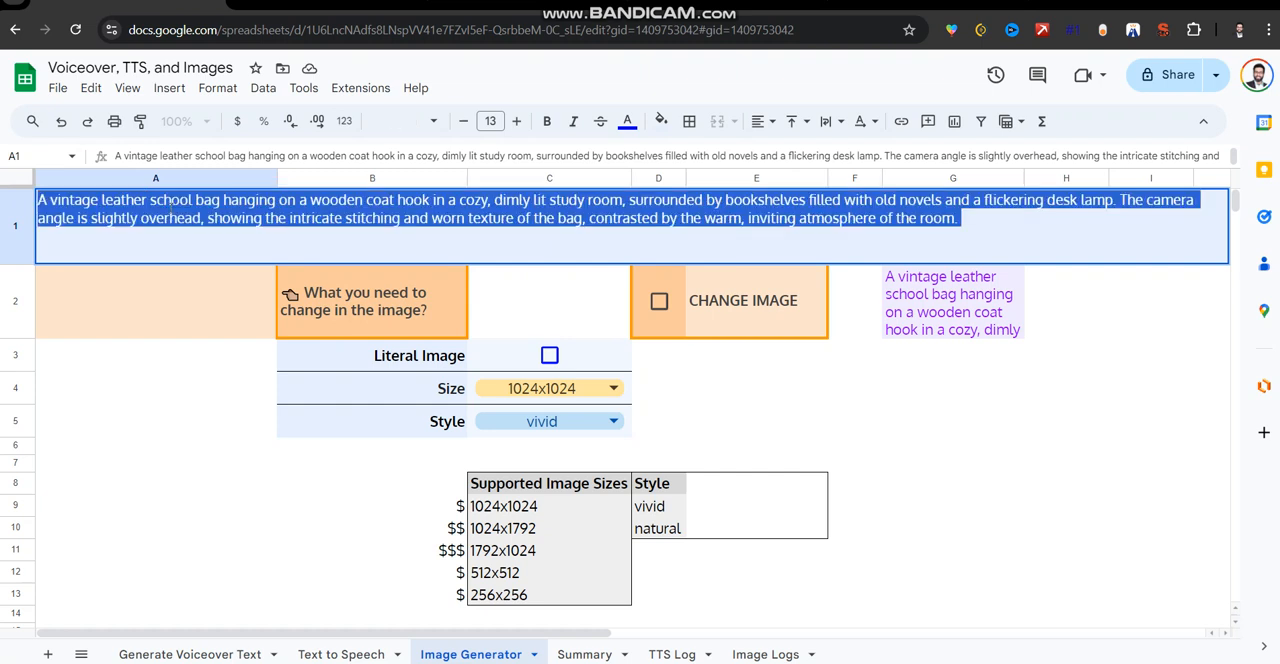
pyautogui.write('a new ba')
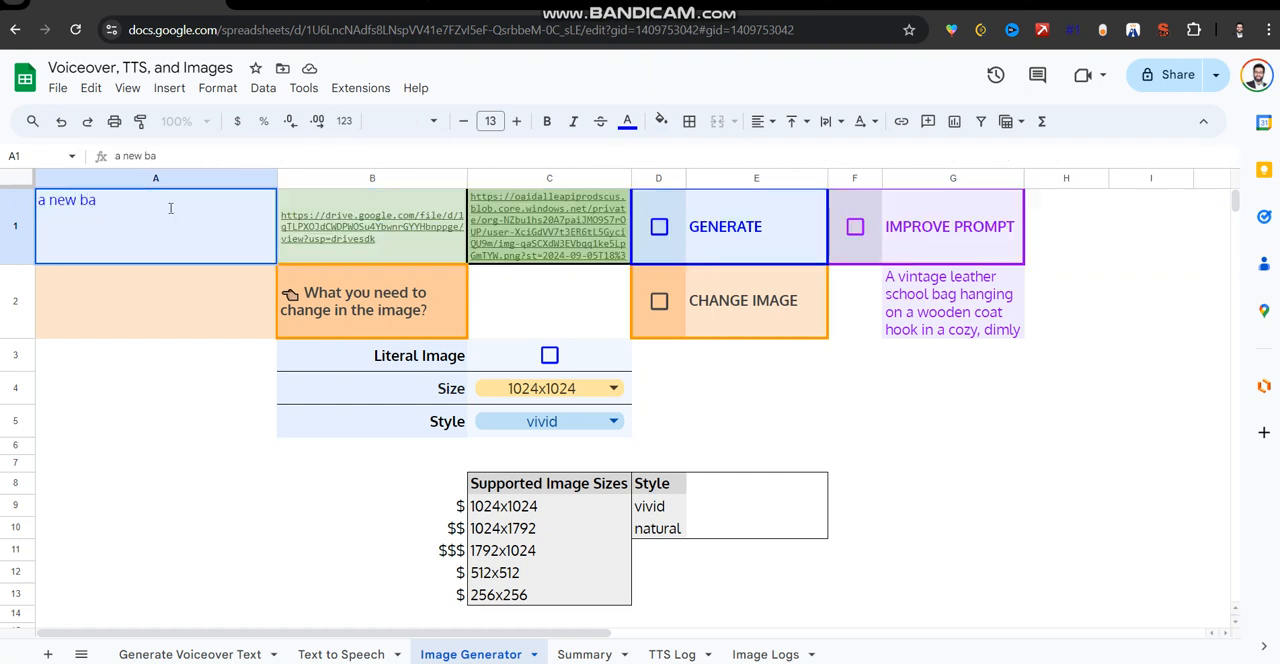
pyautogui.write('g a')
pyautogui.press('BackSpace')
pyautogui.write('in a')
pyautogui.press('BackSpace')
pyautogui.press('BackSpace')
pyautogui.press('BackSpace')
pyautogui.press('BackSpace')
pyautogui.press('BackSpace')
pyautogui.press('BackSpace')
pyautogui.press('BackSpace')
pyautogui.press('BackSpace')
pyautogui.write('school bag in a')
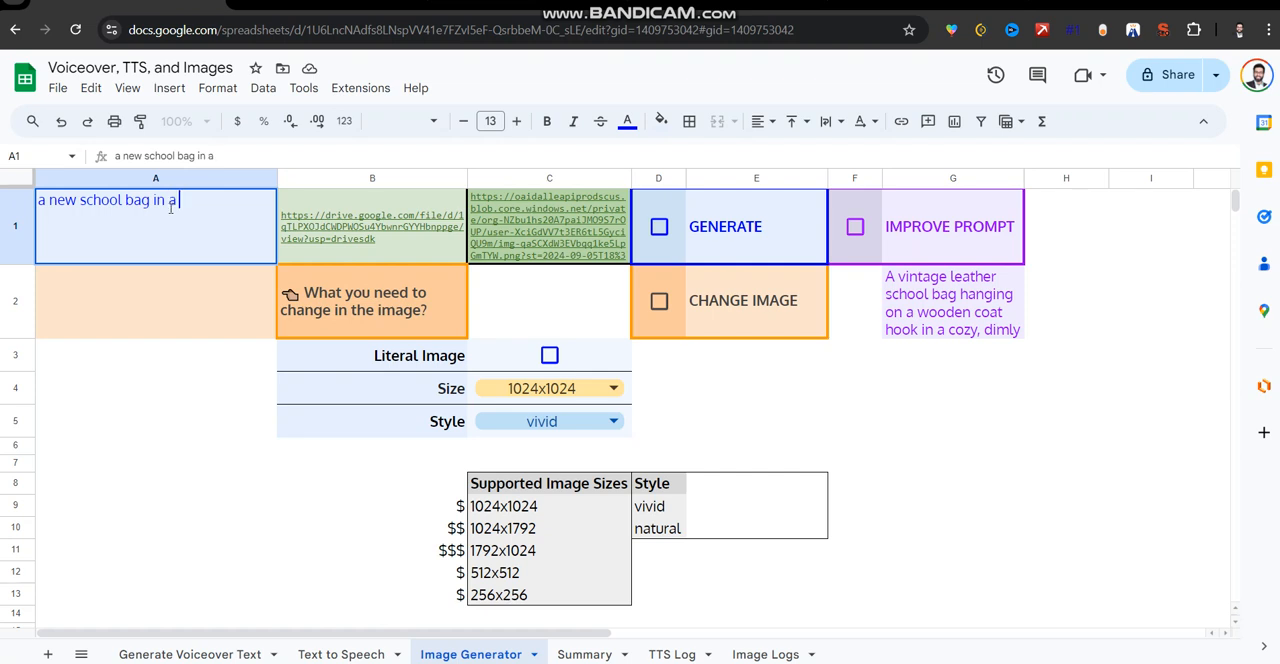
pyautogui.write(' happy colo')
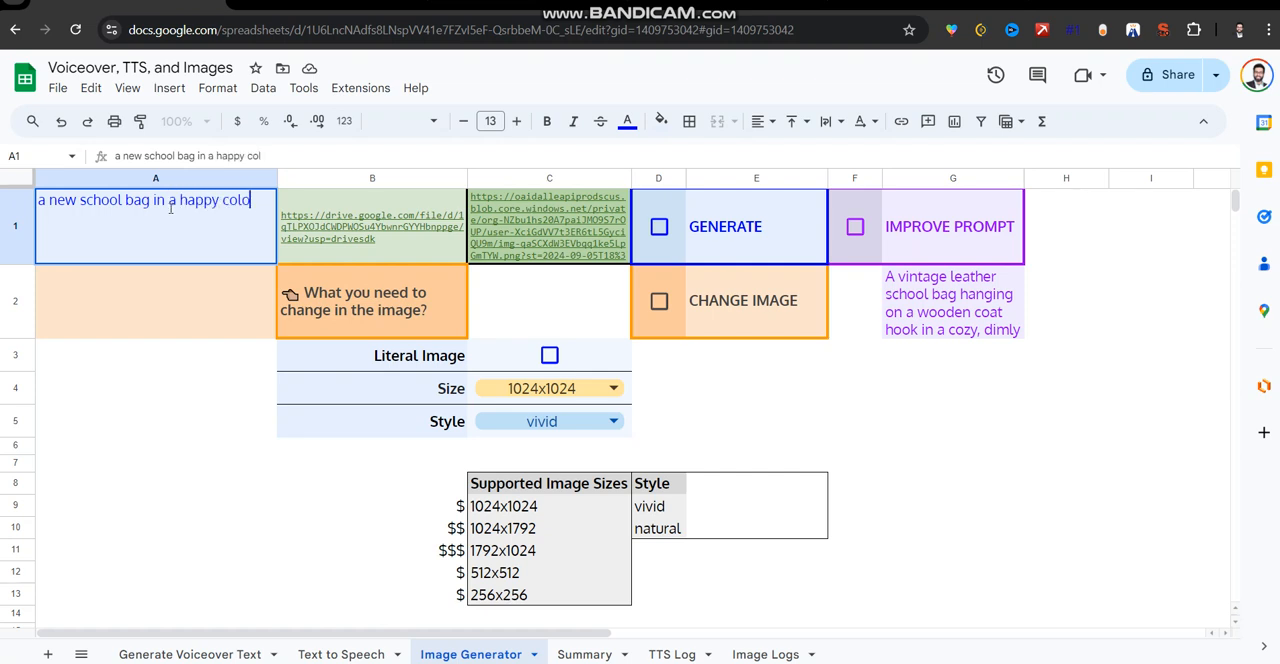
pyautogui.write('rful env')
pyautogui.press('BackSpace')
pyautogui.press('BackSpace')
pyautogui.press('BackSpace')
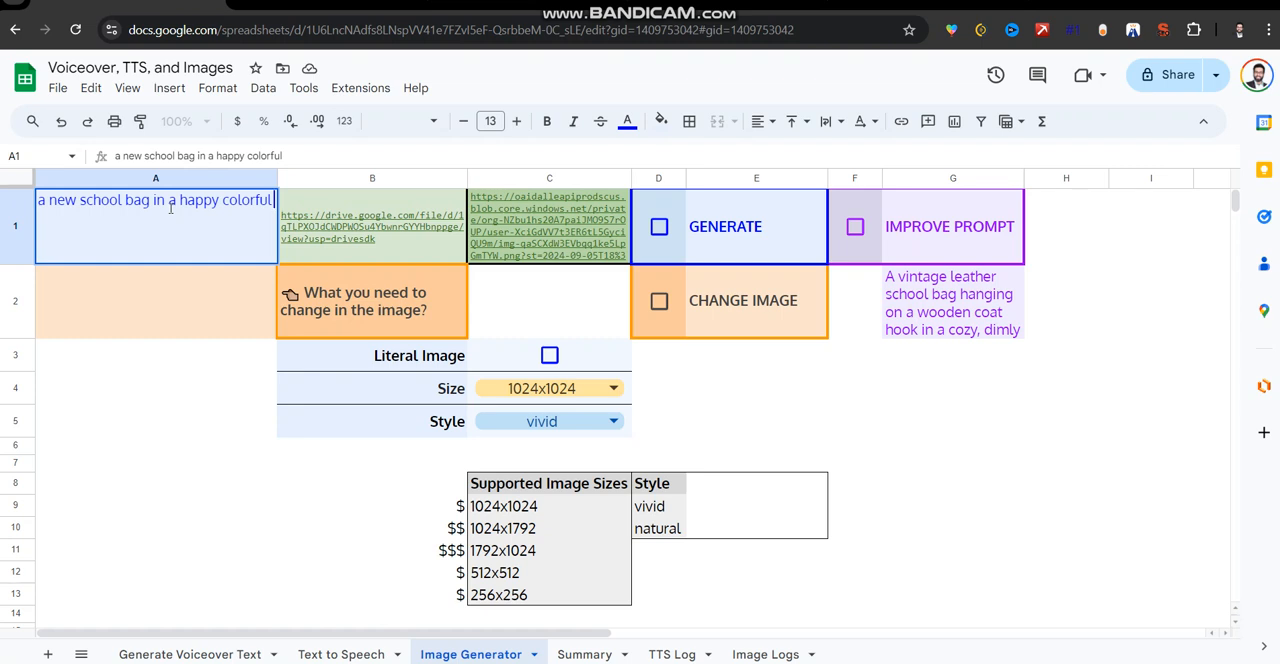
pyautogui.write('place')
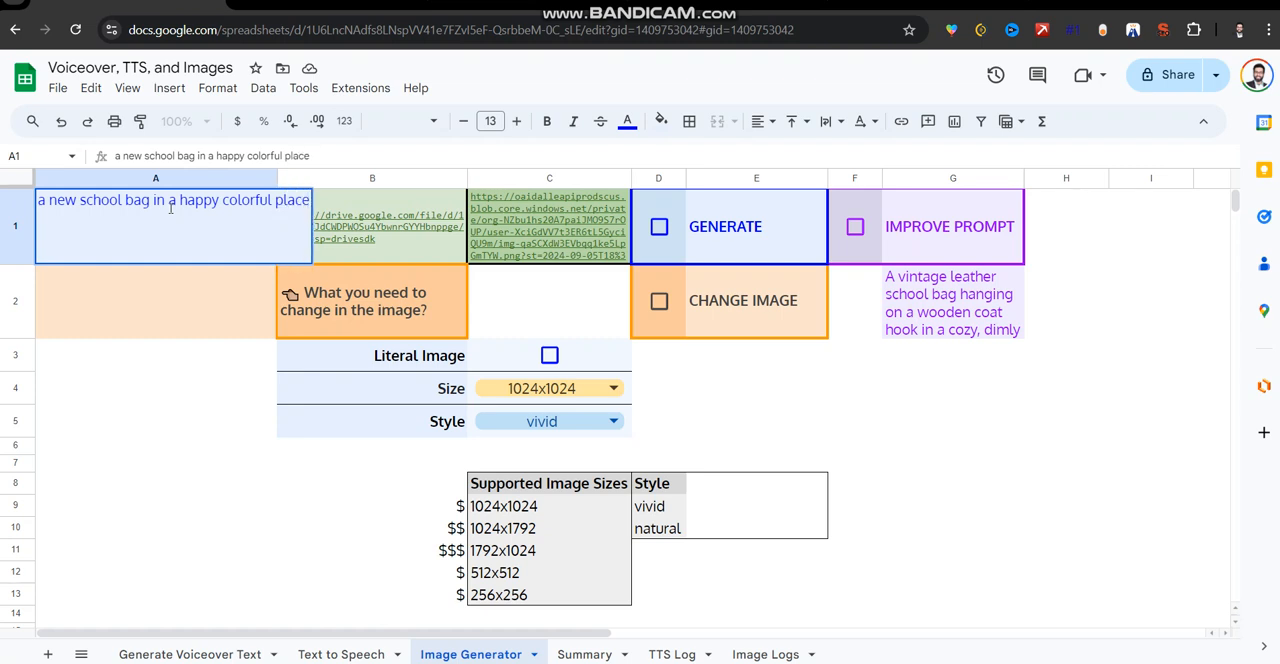
# Run Improve Prompt on the happy colorful place prompt.
pyautogui.press('Tab')
pyautogui.press('Tab')
pyautogui.press('Tab')
pyautogui.press('Tab')
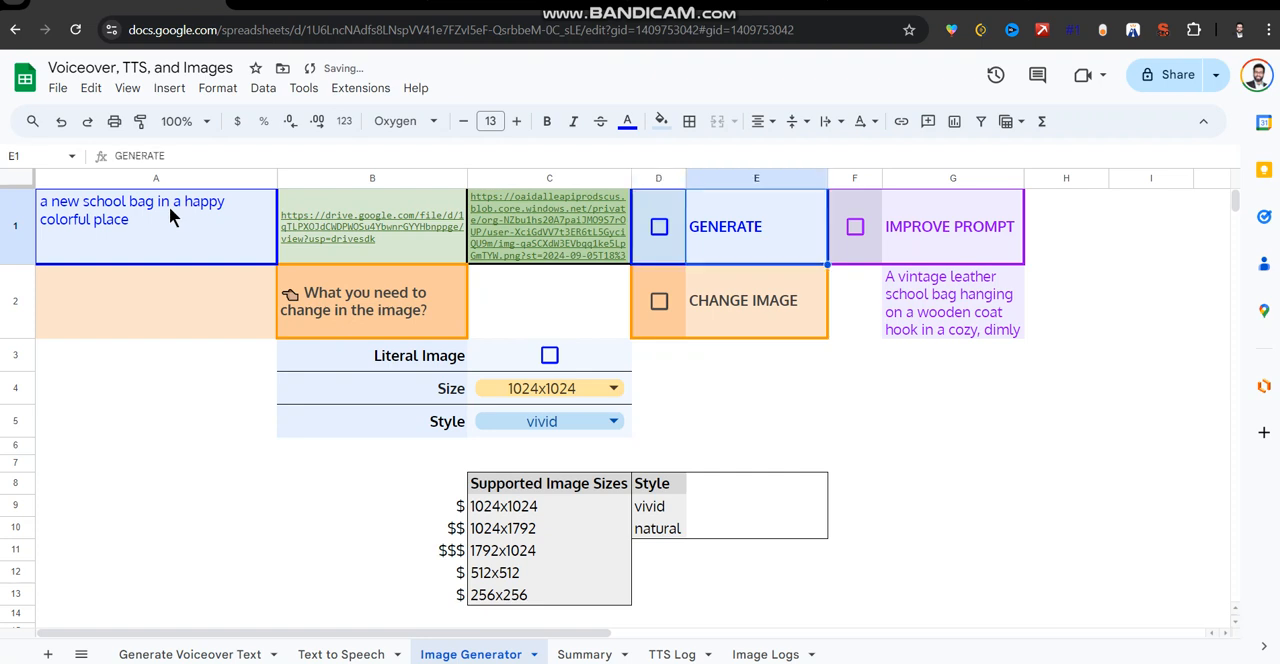
pyautogui.press('space')
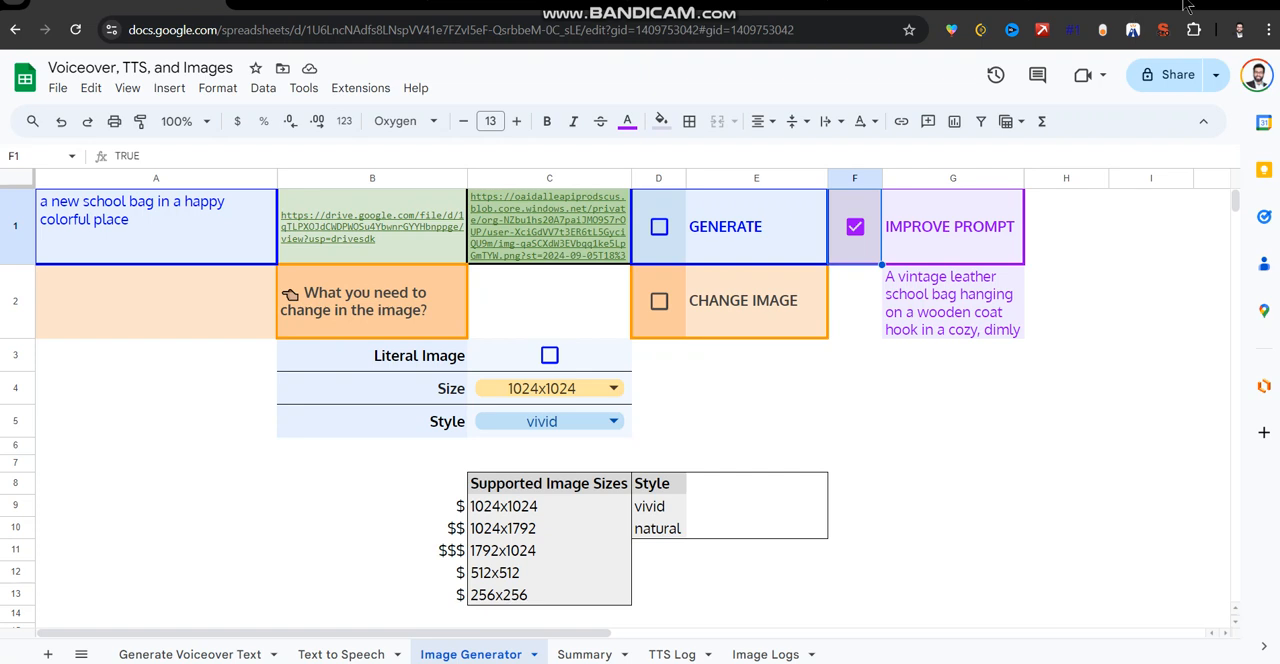
# Replace the prompt in A1 with the full improved marketplace prompt from G2 and generate an image from it.
pyautogui.click(975, 297)
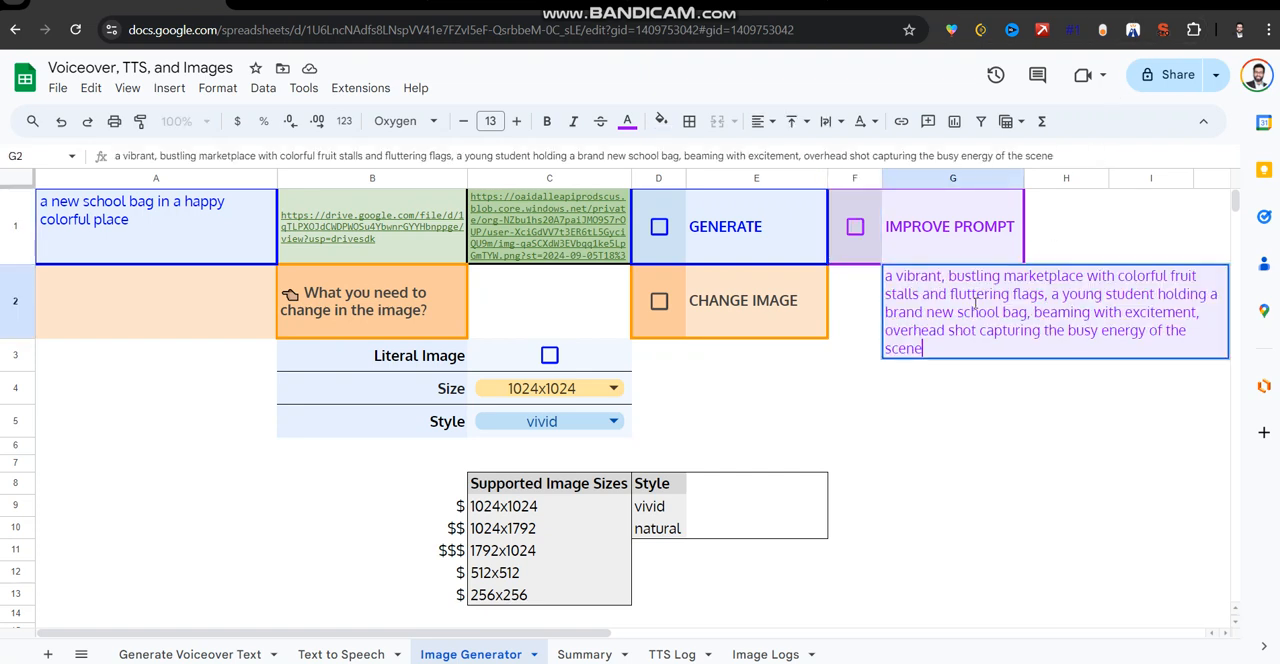
pyautogui.hotkey('ctrl', 'c')
pyautogui.click(196, 209)
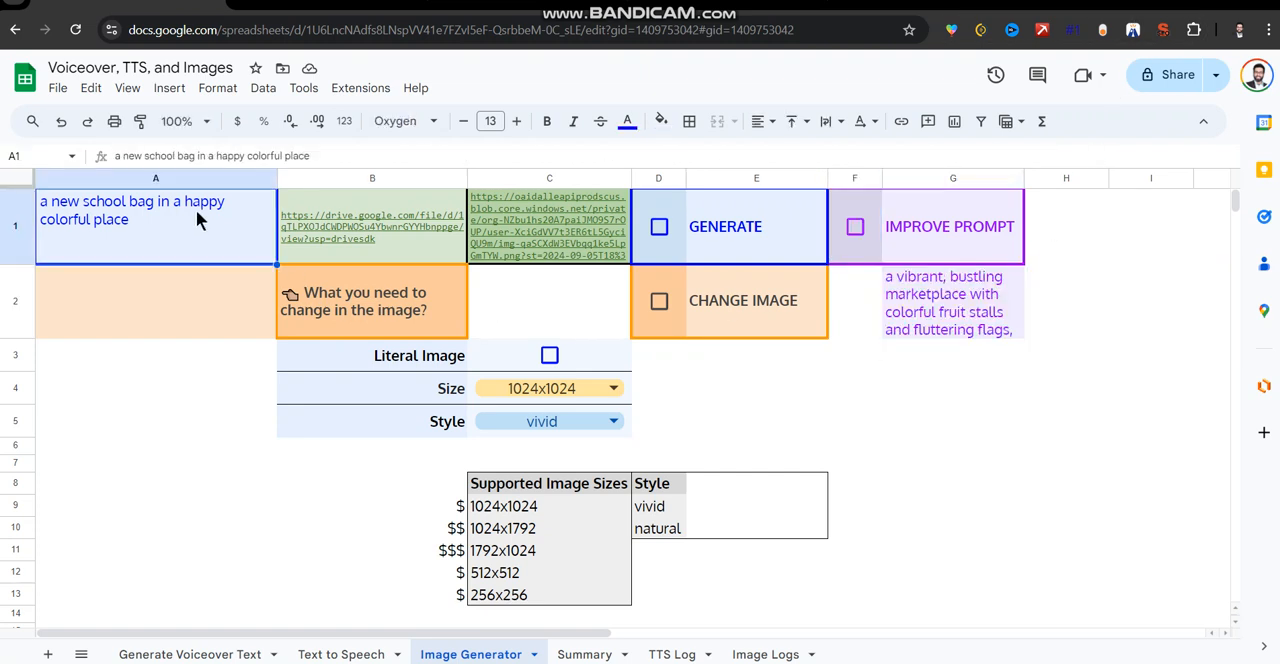
pyautogui.hotkey('ctrl', 'v')
pyautogui.hotkey('ctrl', 'z')
pyautogui.doubleClick(197, 211)
pyautogui.hotkey('ctrl', 'a')
pyautogui.hotkey('ctrl', 'v')
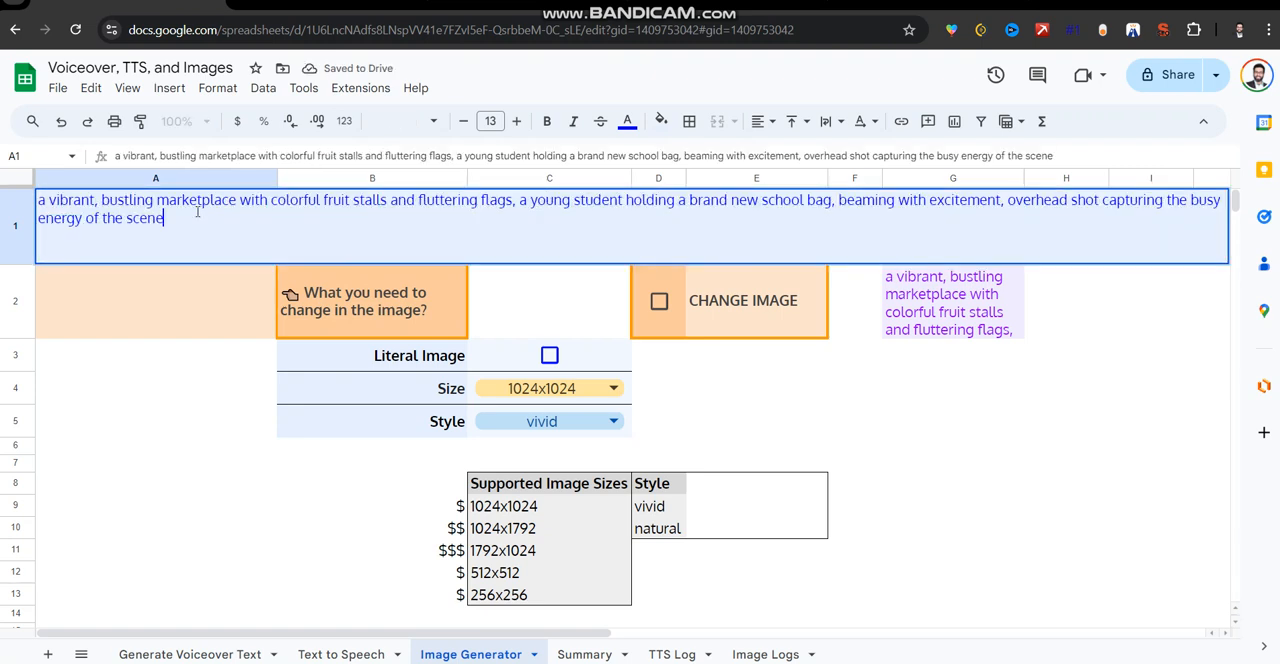
pyautogui.click(184, 390)
pyautogui.click(658, 227)
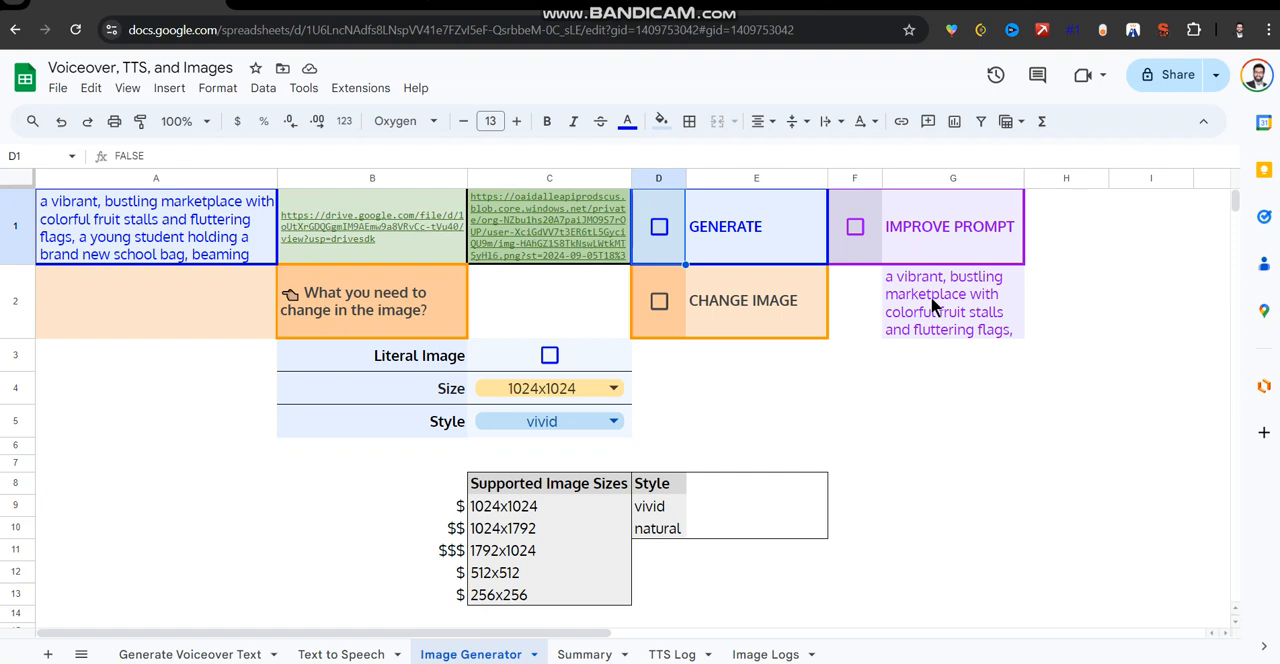
# View the generated marketplace image through its Drive link in B1, and return to the spreadsheet.
pyautogui.click(352, 228)
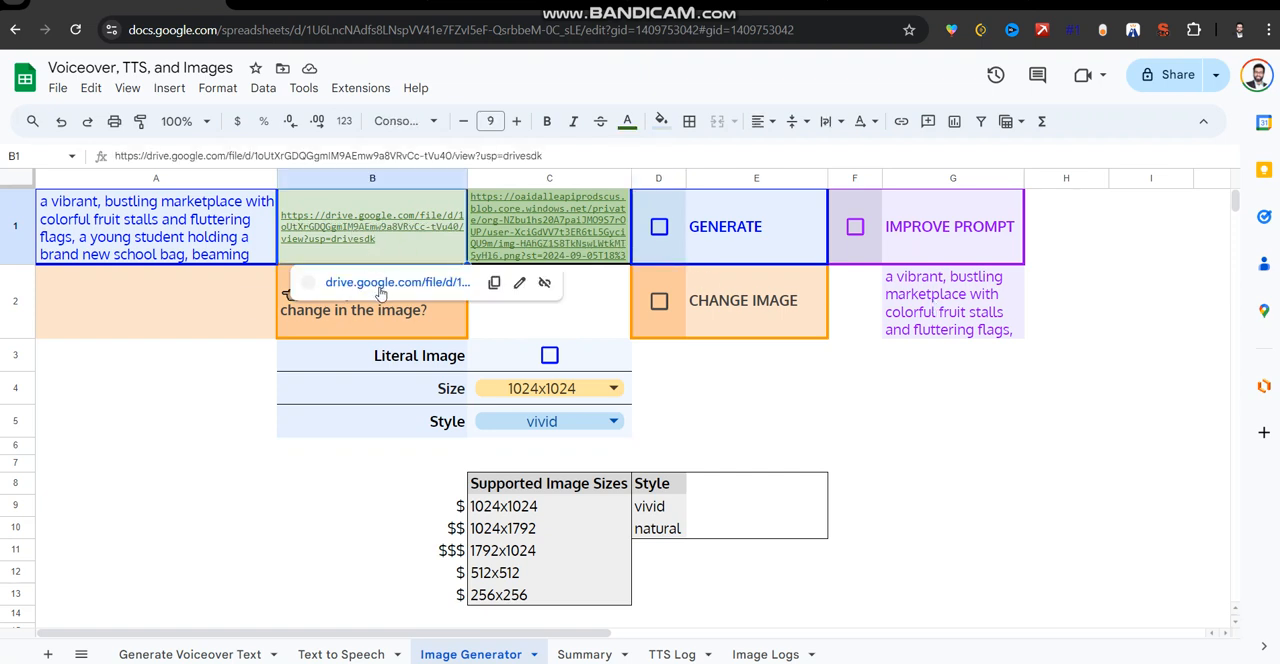
pyautogui.click(380, 284)
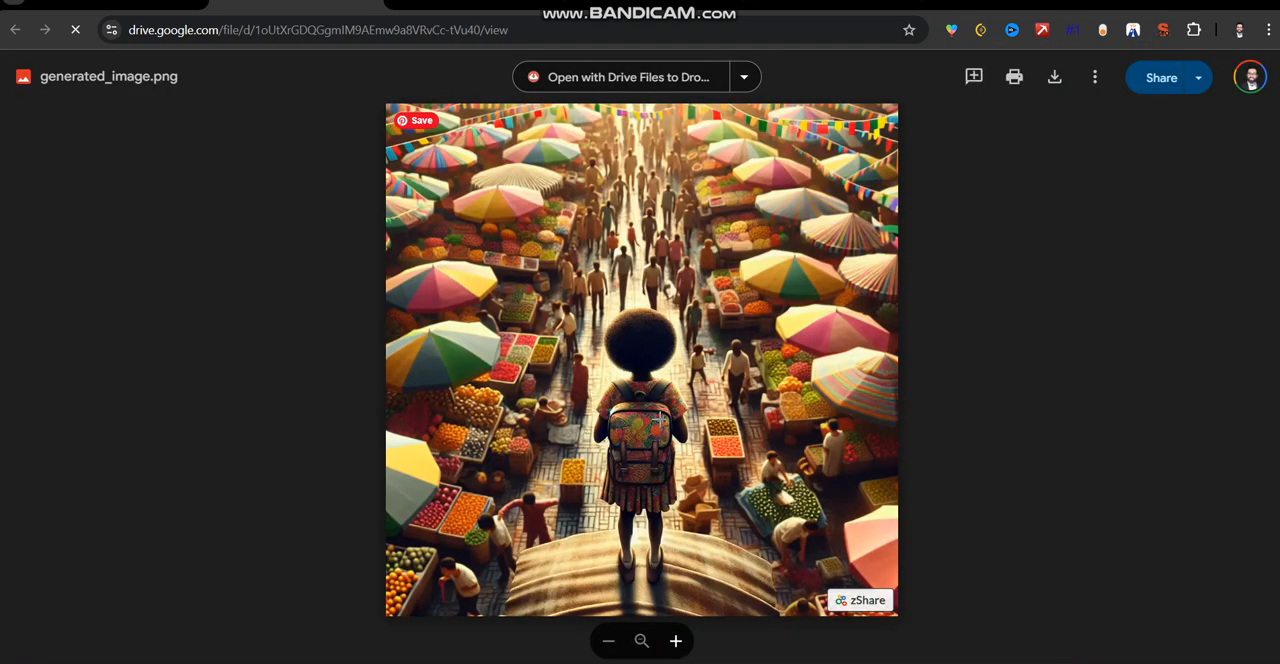
pyautogui.click(135, 8)
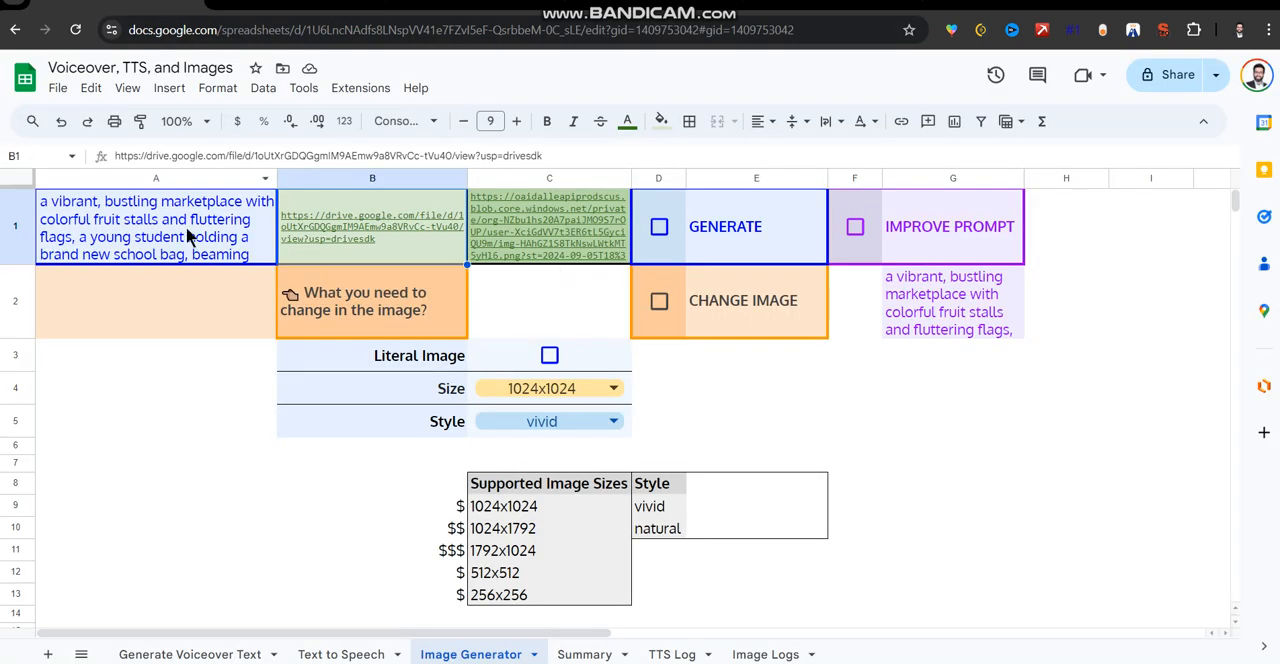
# Replace the prompt in A1 with "a new school bag in bright classroom".
pyautogui.click(170, 309)
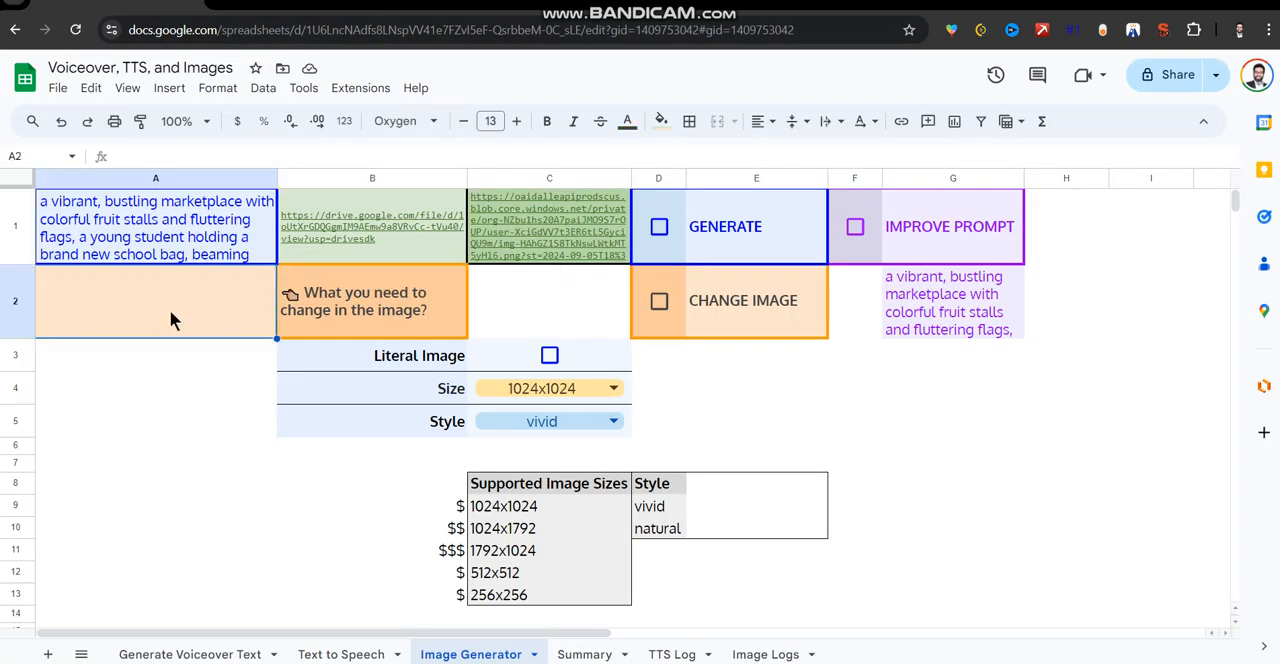
pyautogui.click(208, 232)
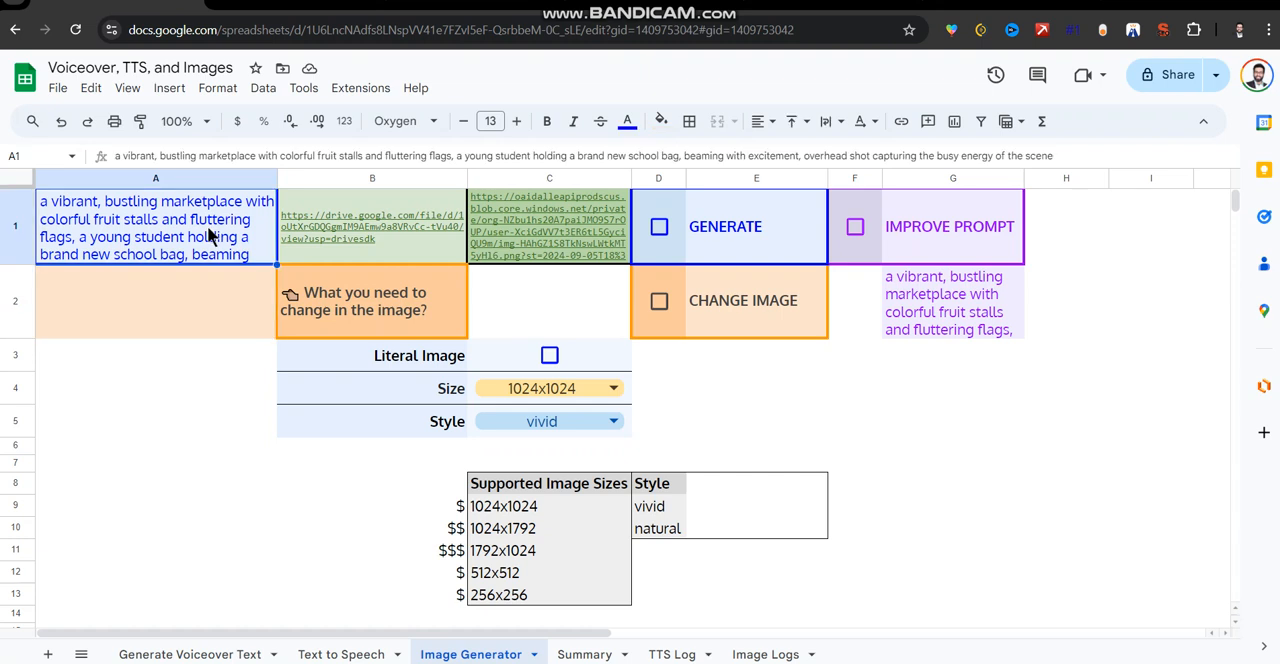
pyautogui.write('a')
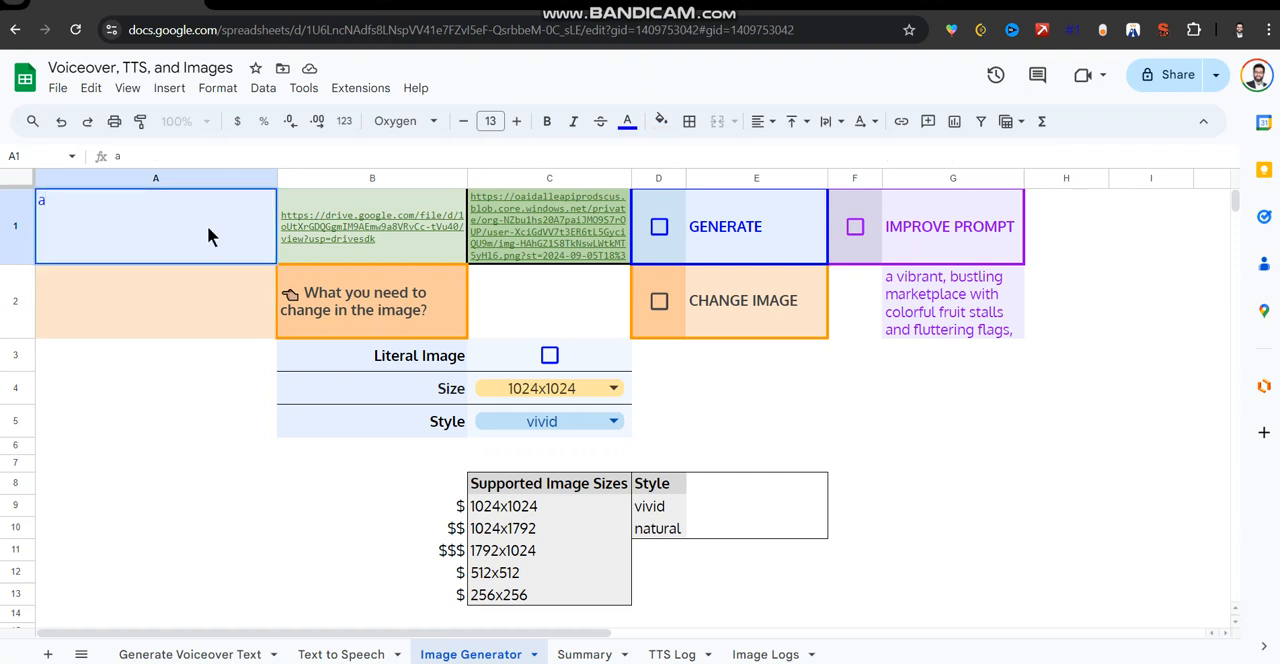
pyautogui.write(' new school')
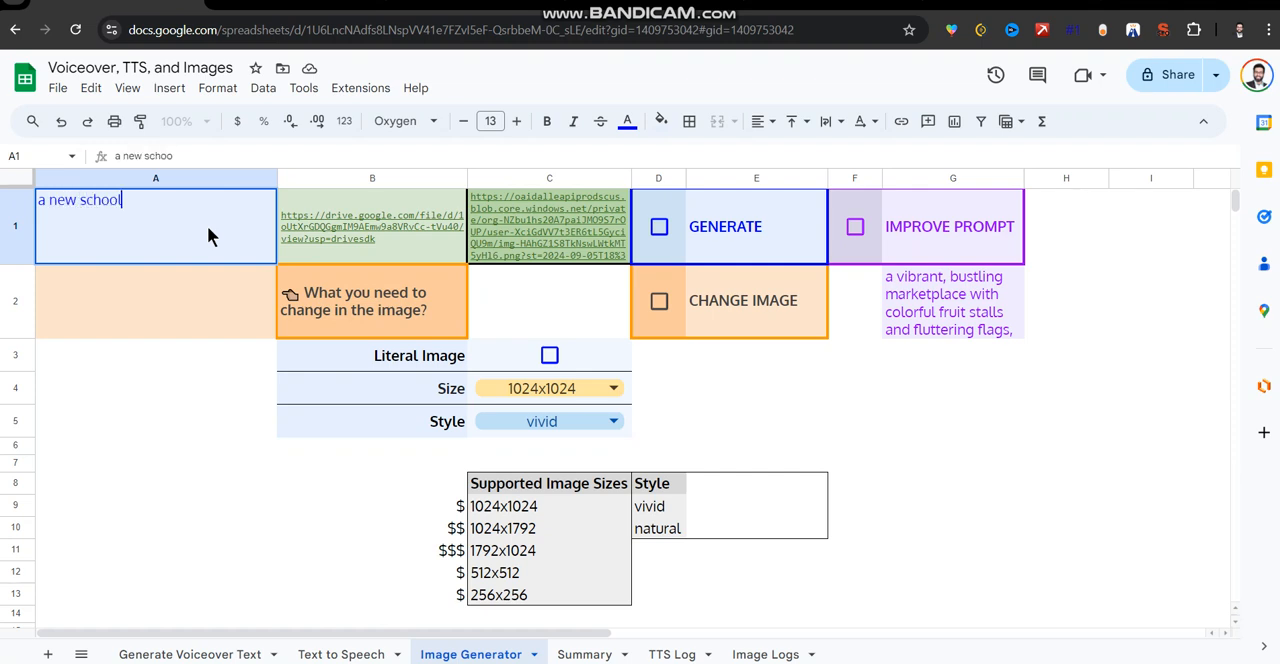
pyautogui.write(' bag in classroom')
pyautogui.hotkey('ctrl', 'Left')
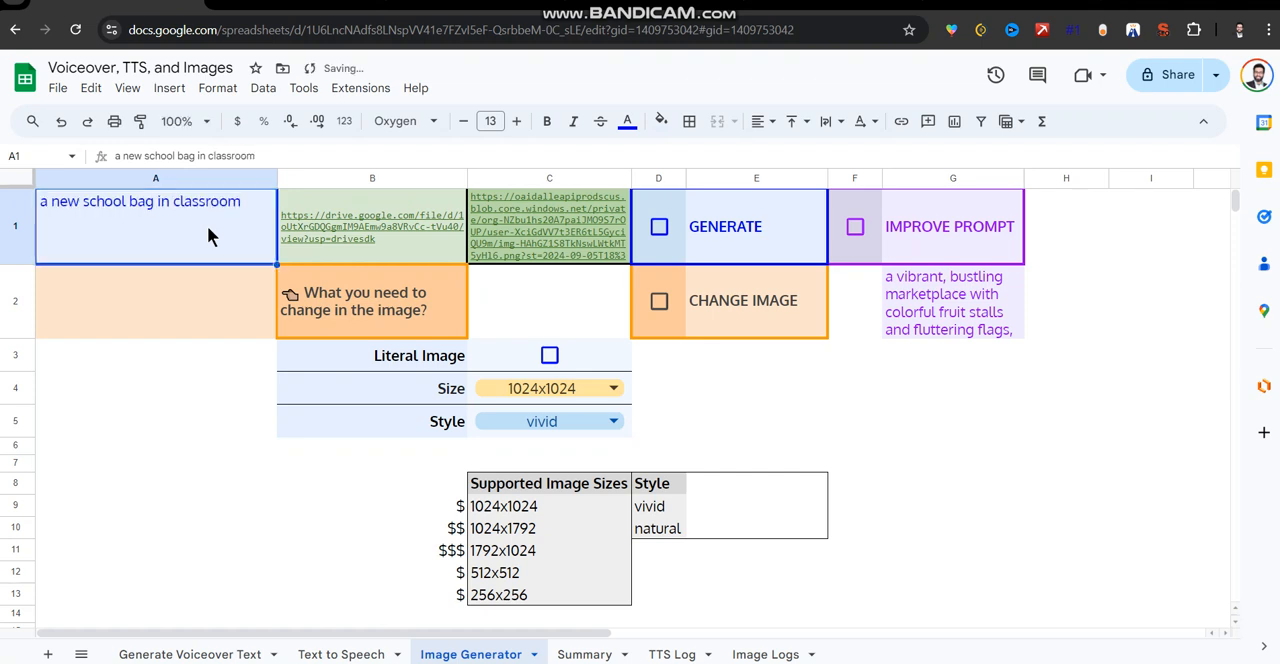
pyautogui.press('Right')
pyautogui.press('Left')
pyautogui.press('F2')
pyautogui.hotkey('ctrl', 'Left')
pyautogui.hotkey('ctrl', 'Left')
pyautogui.hotkey('ctrl', 'Right')
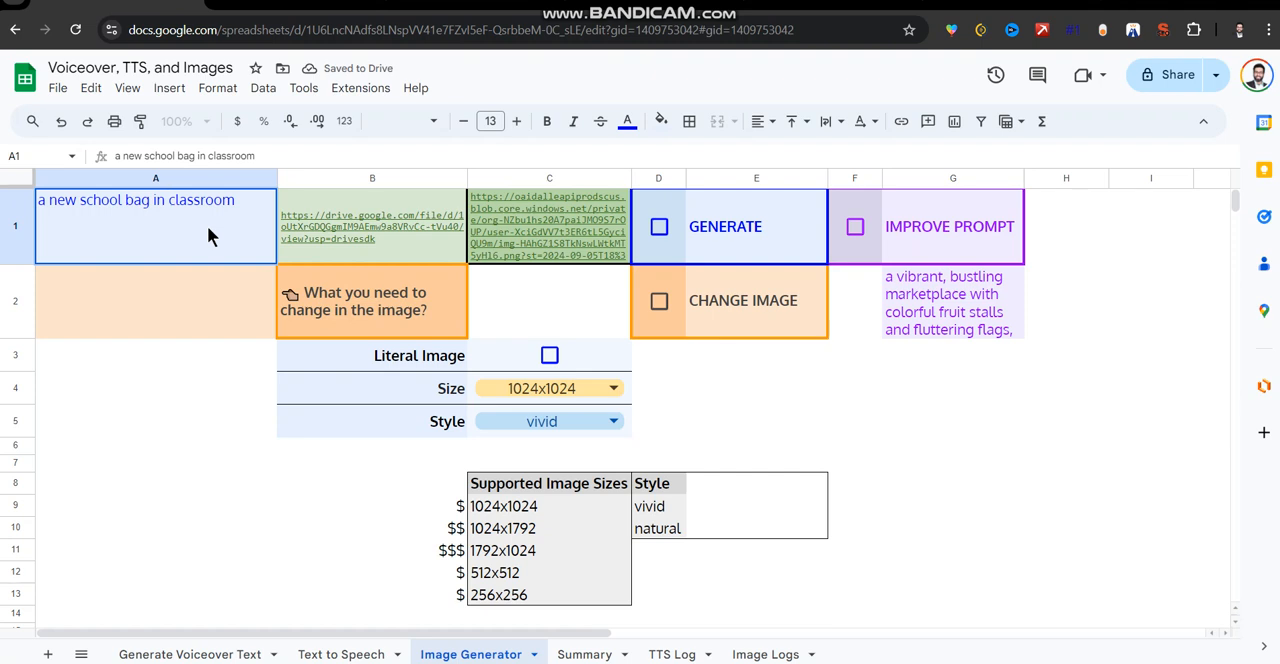
pyautogui.write('bright')
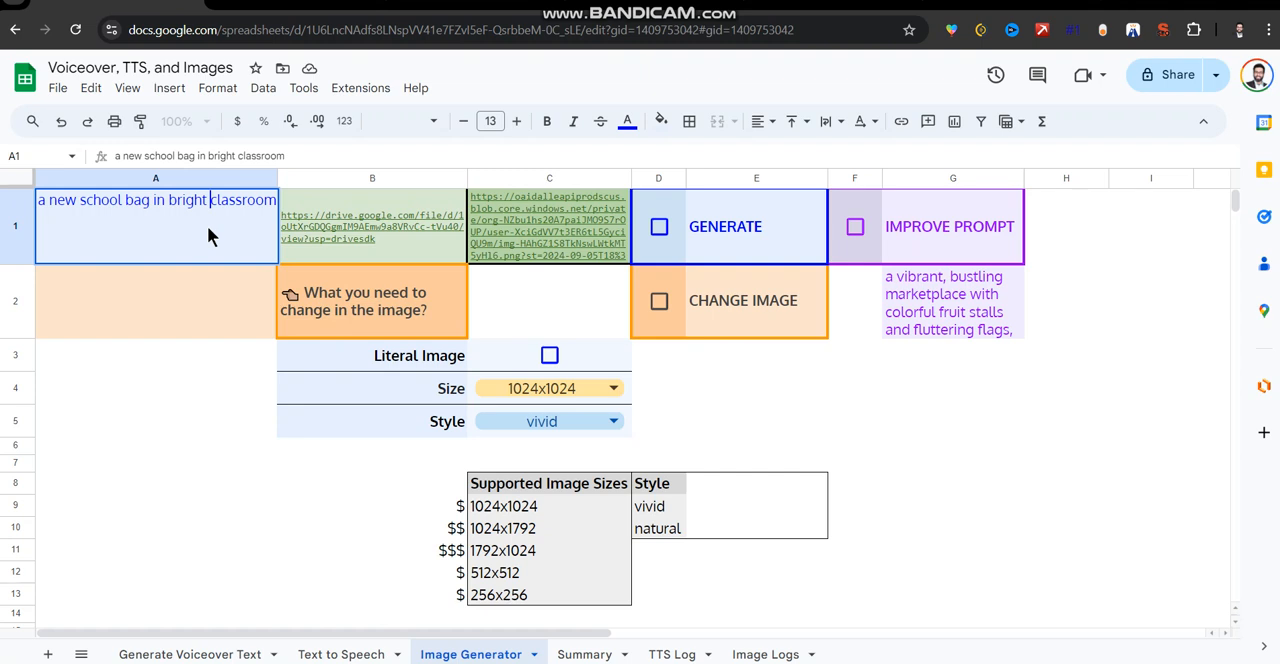
pyautogui.press('Return')
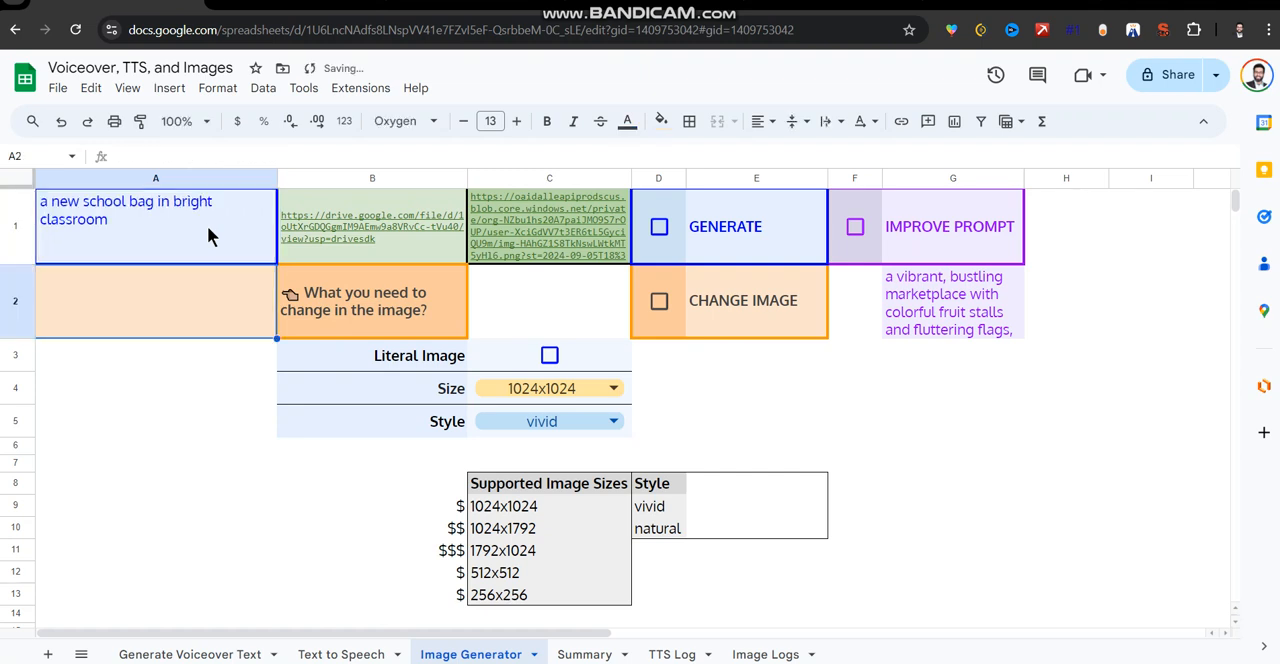
# Run Improve Prompt on the bright classroom prompt.
pyautogui.press('Right')
pyautogui.press('Right')
pyautogui.press('Up')
pyautogui.press('Right')
pyautogui.press('Right')
pyautogui.press('Right')
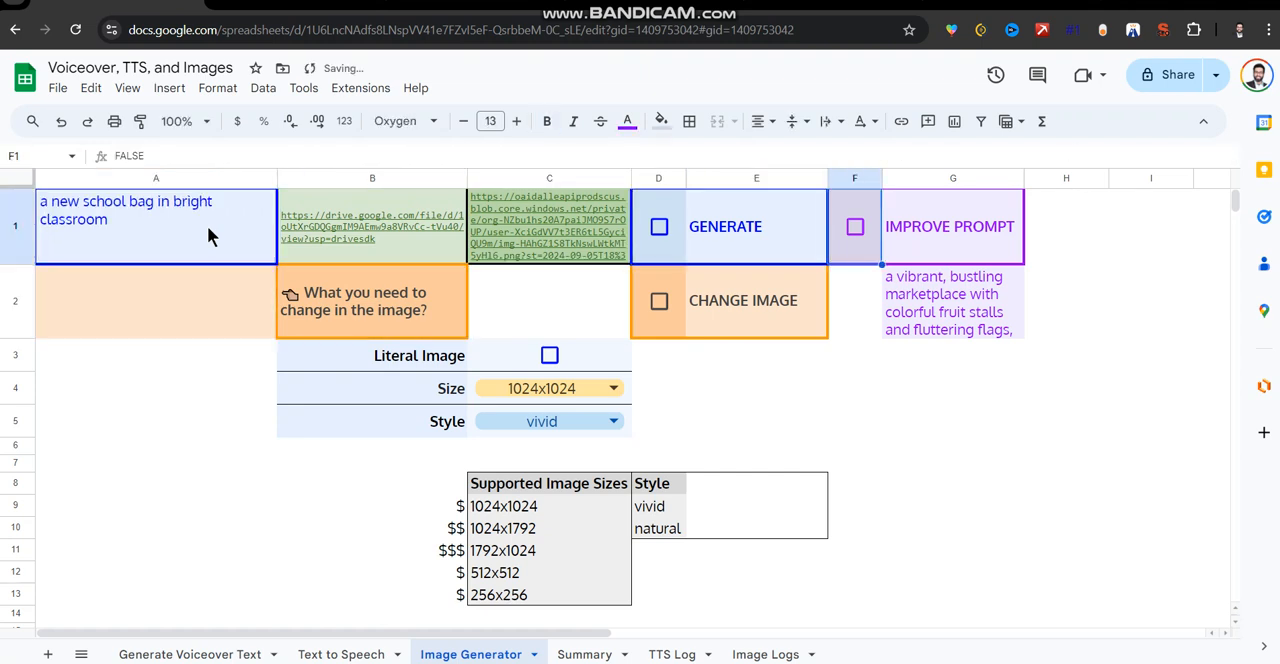
pyautogui.press('space')
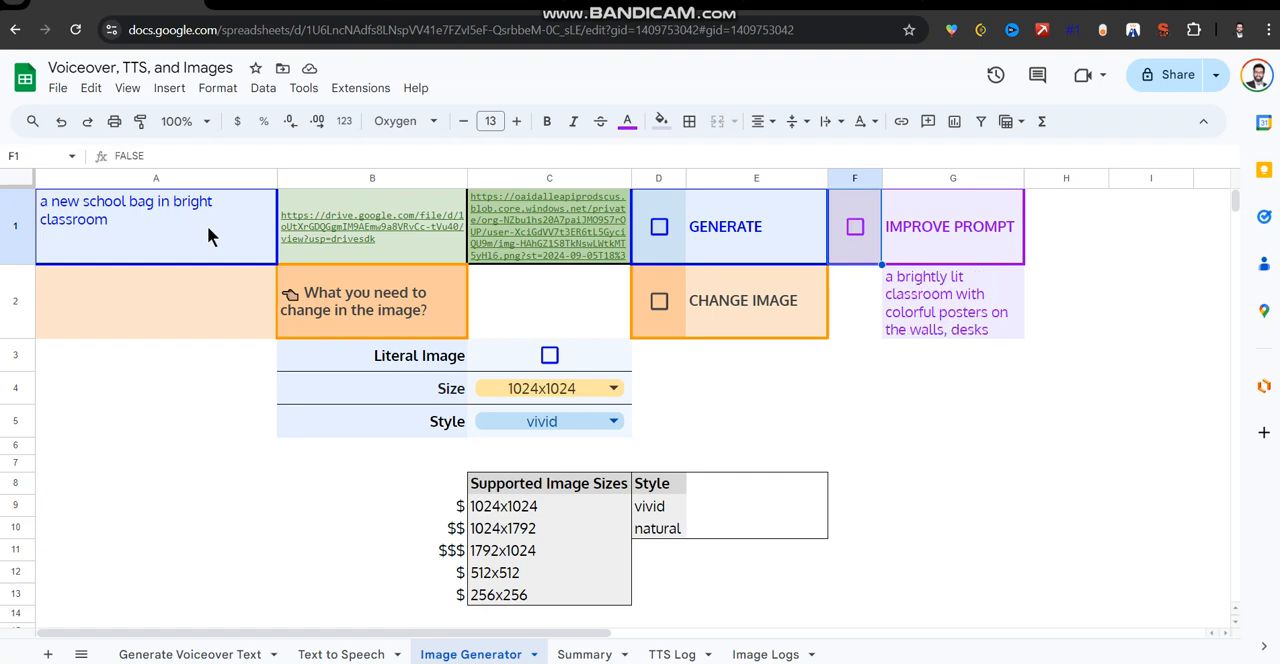
# Replace the prompt in A1 with the full improved classroom prompt from G2 and generate an image from it.
pyautogui.click(958, 318)
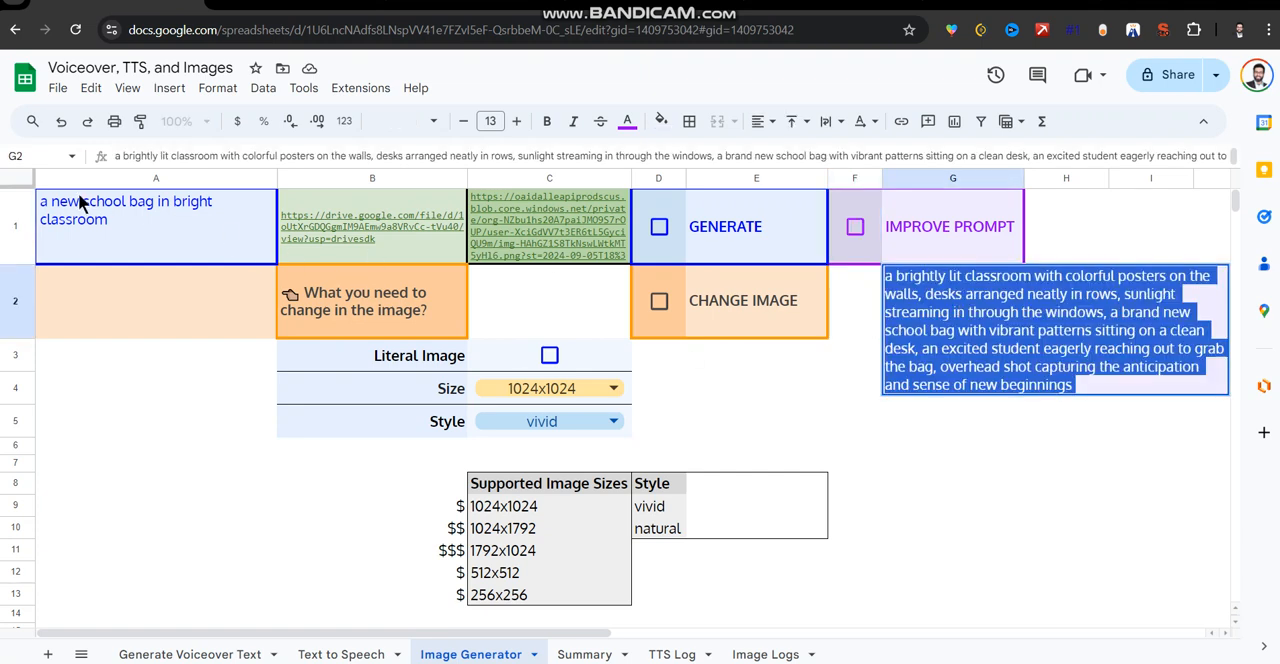
pyautogui.click(113, 219)
pyautogui.doubleClick(113, 212)
pyautogui.hotkey('ctrl', 'a')
pyautogui.hotkey('ctrl', 'v')
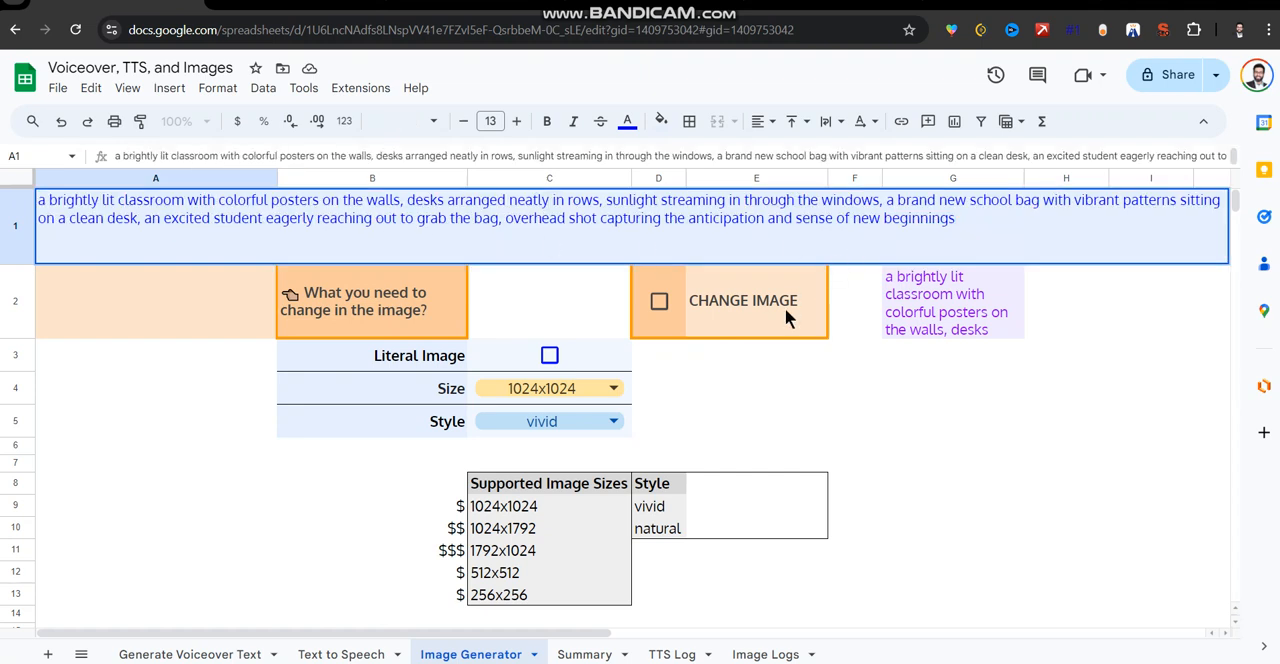
pyautogui.click(785, 307)
pyautogui.click(662, 228)
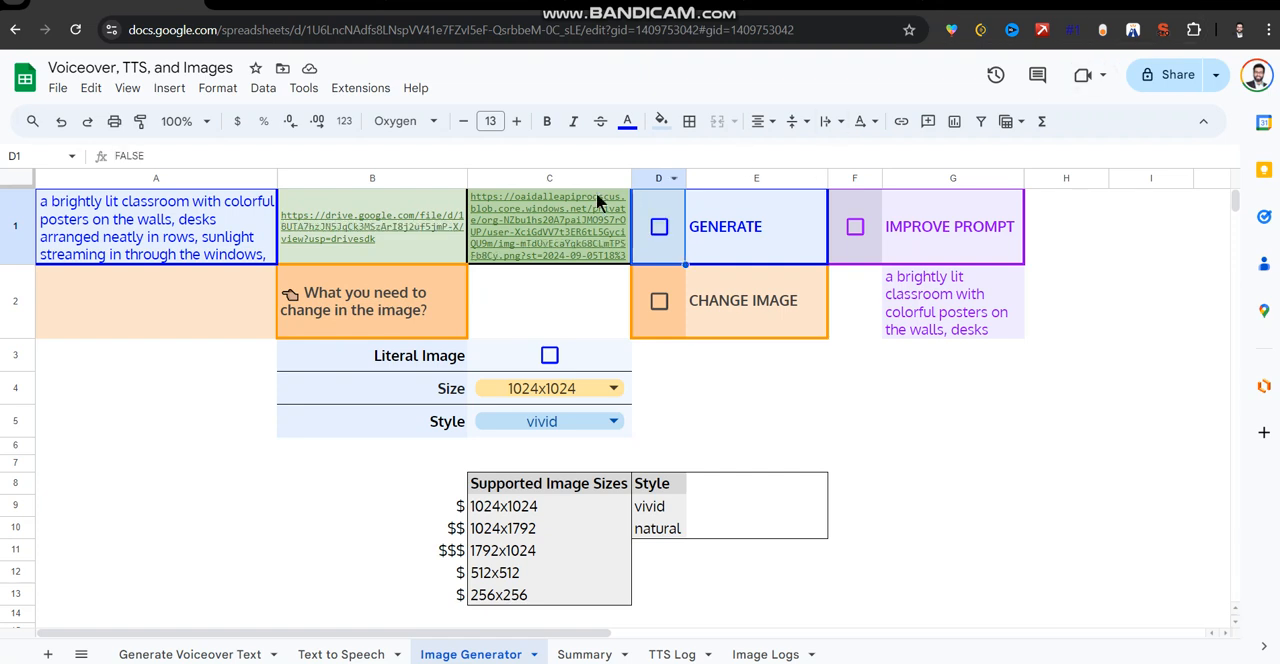
# View the generated classroom image through its Drive link in B1, and return to the spreadsheet.
pyautogui.click(392, 234)
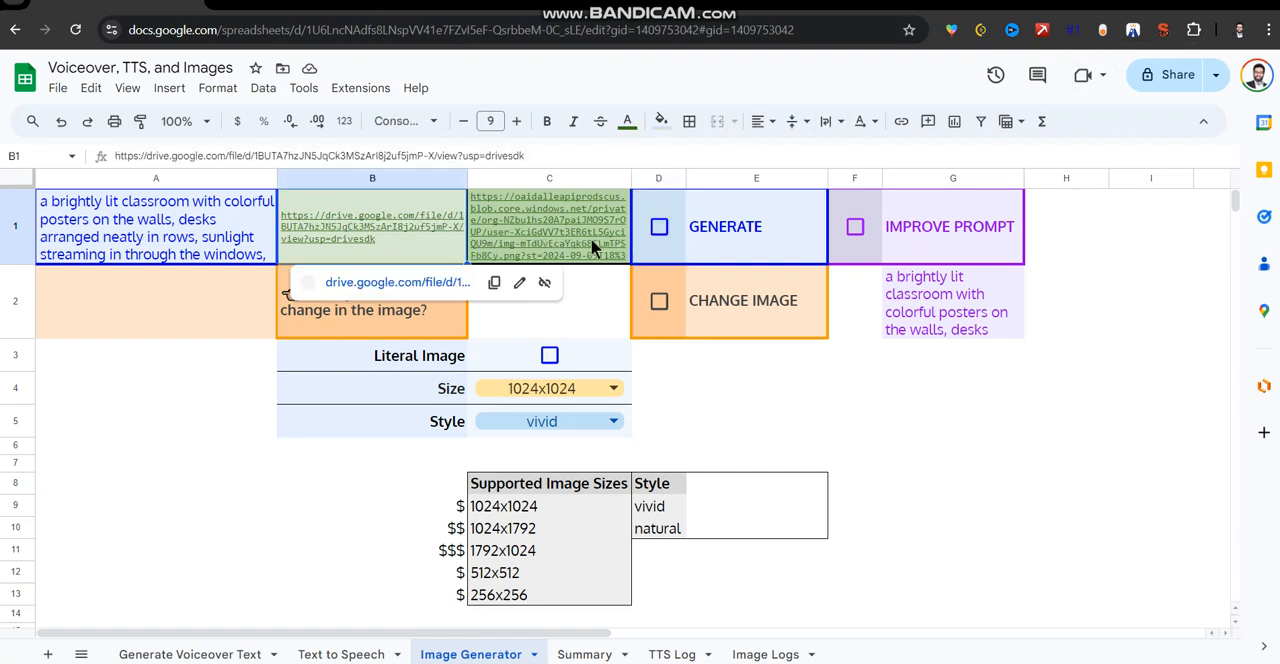
pyautogui.click(386, 282)
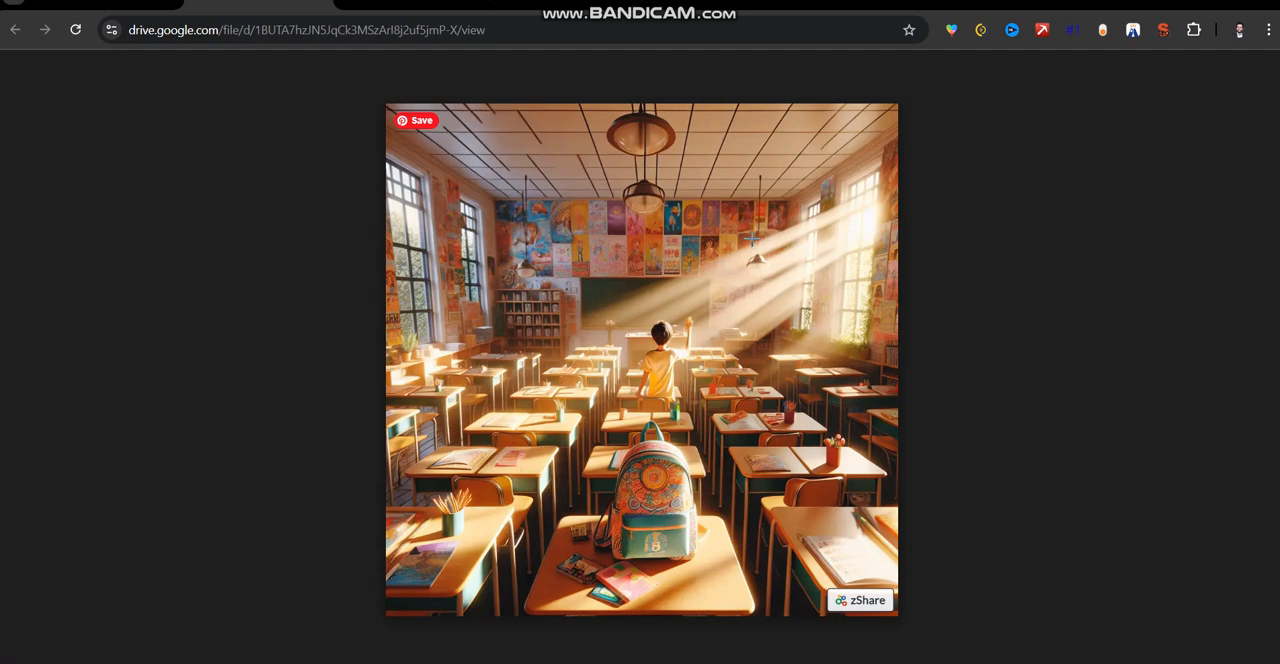
pyautogui.click(96, 12)
# Enter "a teacher is teaching in the classroom" as the requested image change in A2, and recheck the current classroom image.
pyautogui.click(159, 297)
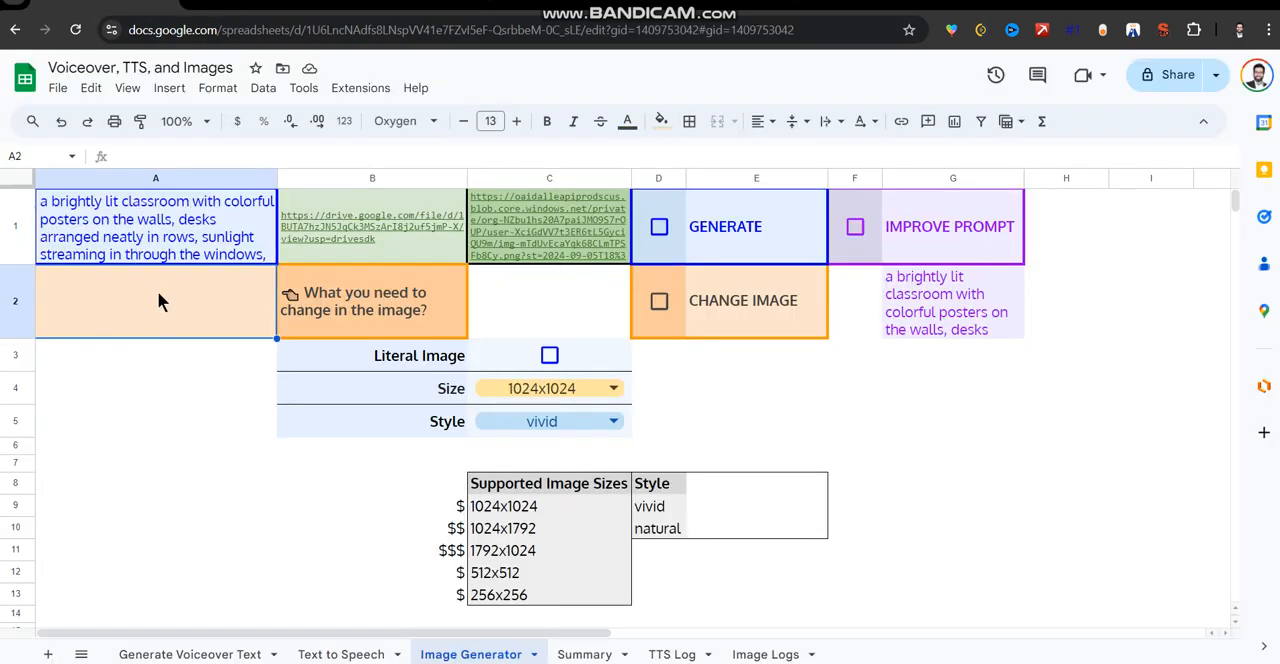
pyautogui.write('a teac')
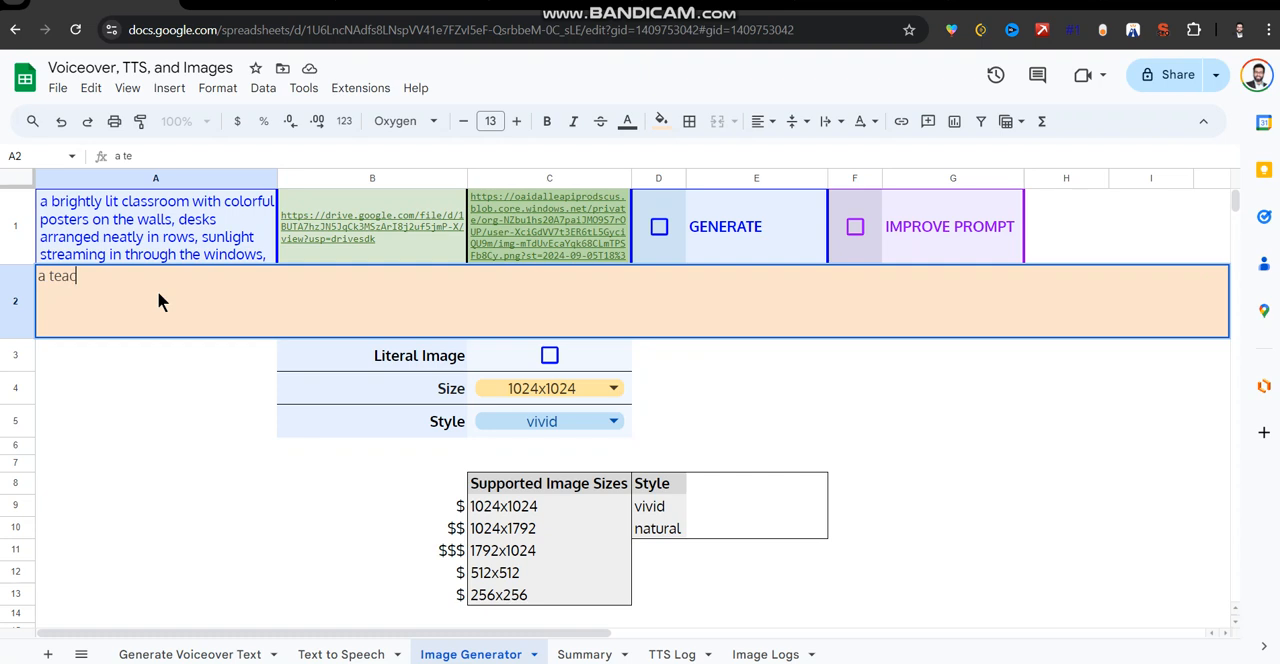
pyautogui.write('her is teaching in the classroom')
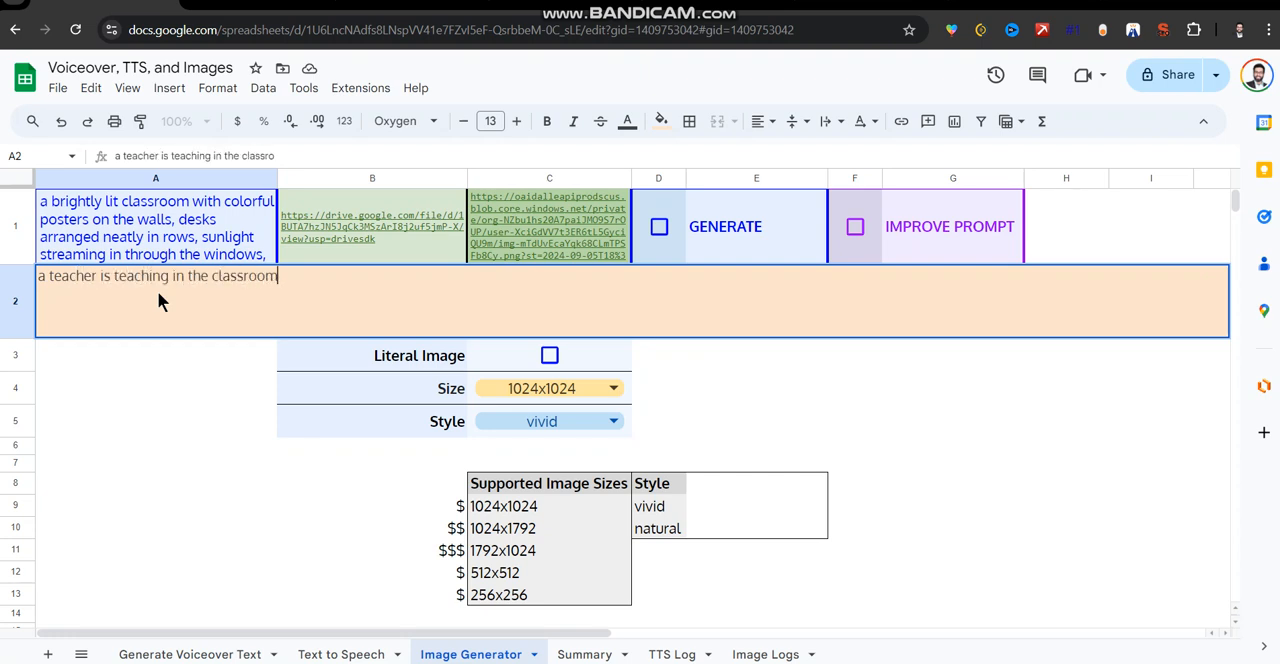
pyautogui.press('Return')
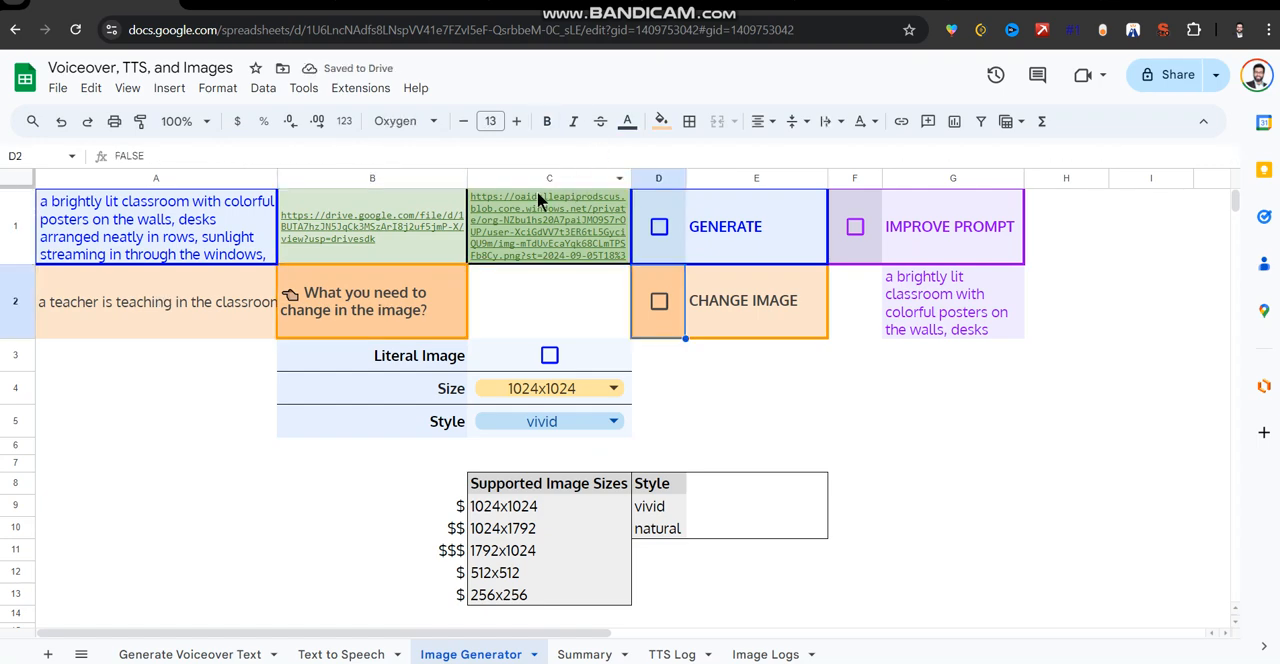
pyautogui.click(212, 5)
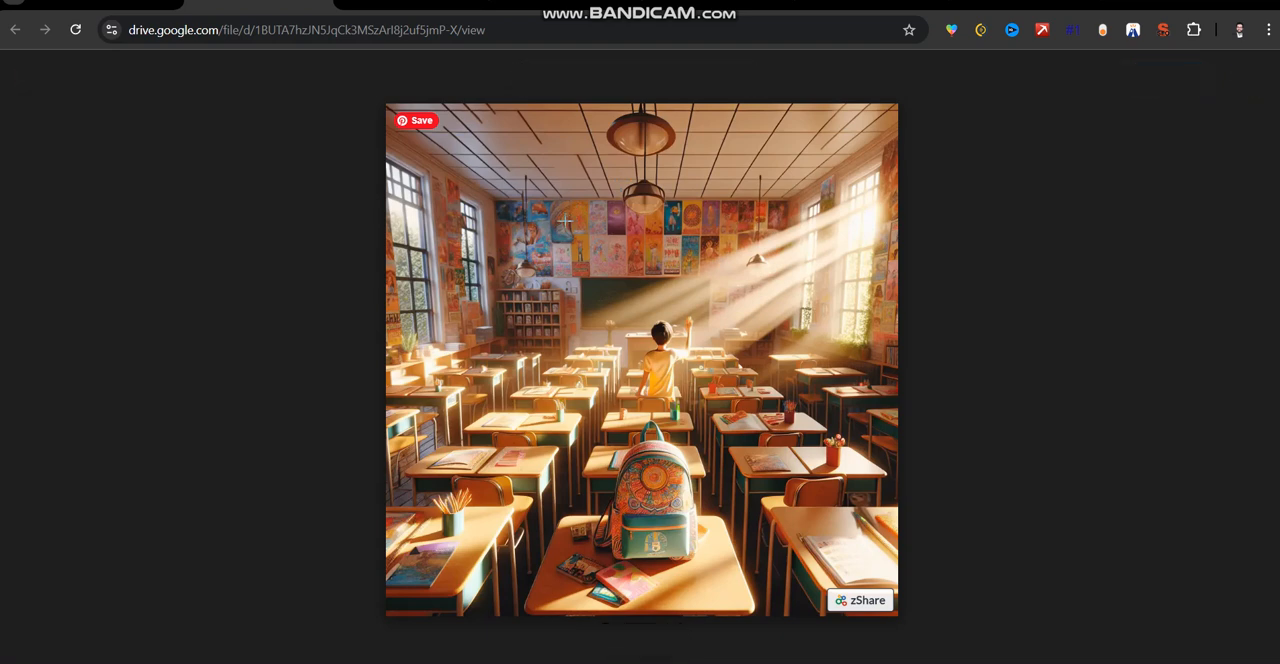
# Return to the spreadsheet and run Change Image with the teacher request in A2.
pyautogui.click(104, 8)
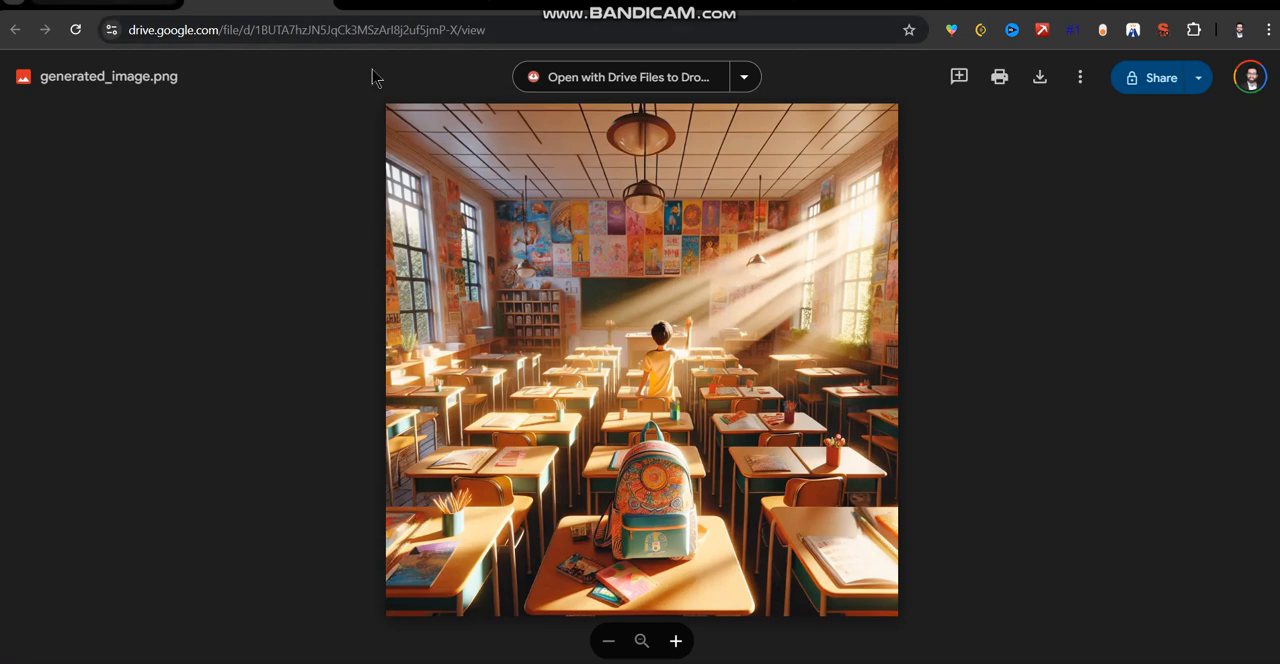
pyautogui.click(660, 301)
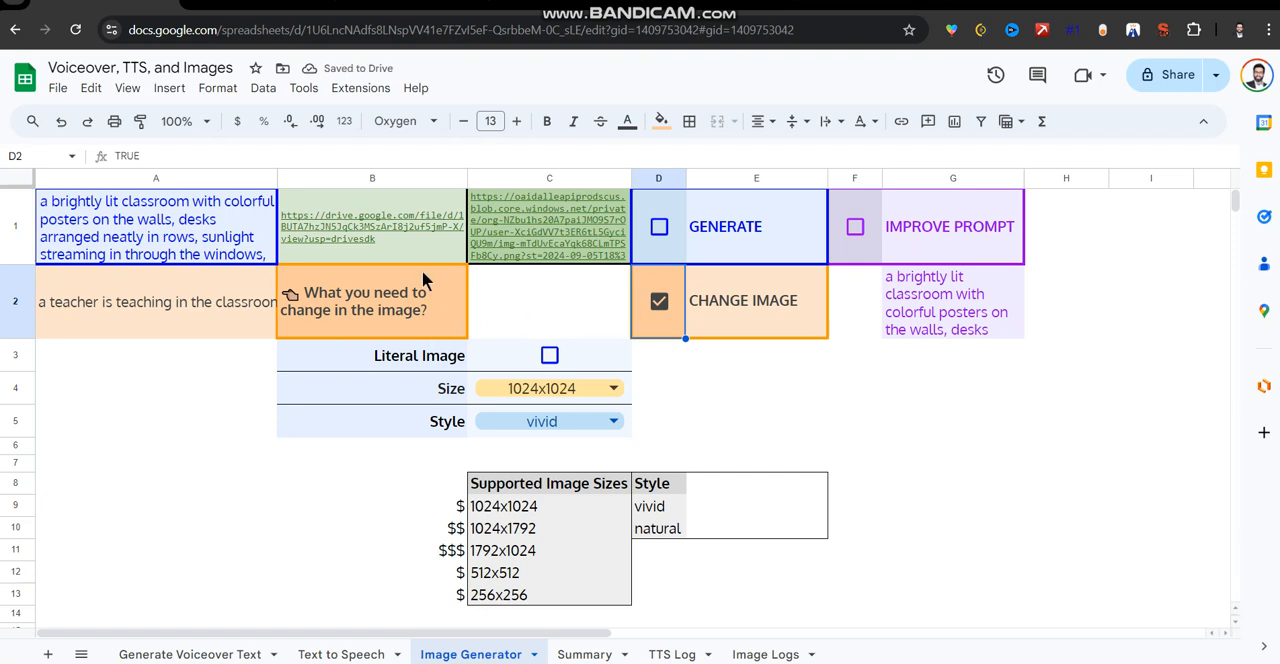
pyautogui.moveTo(436, 262)
# Open the image size options, look back at the earlier market and classroom images, and return to the spreadsheet.
pyautogui.click(610, 396)
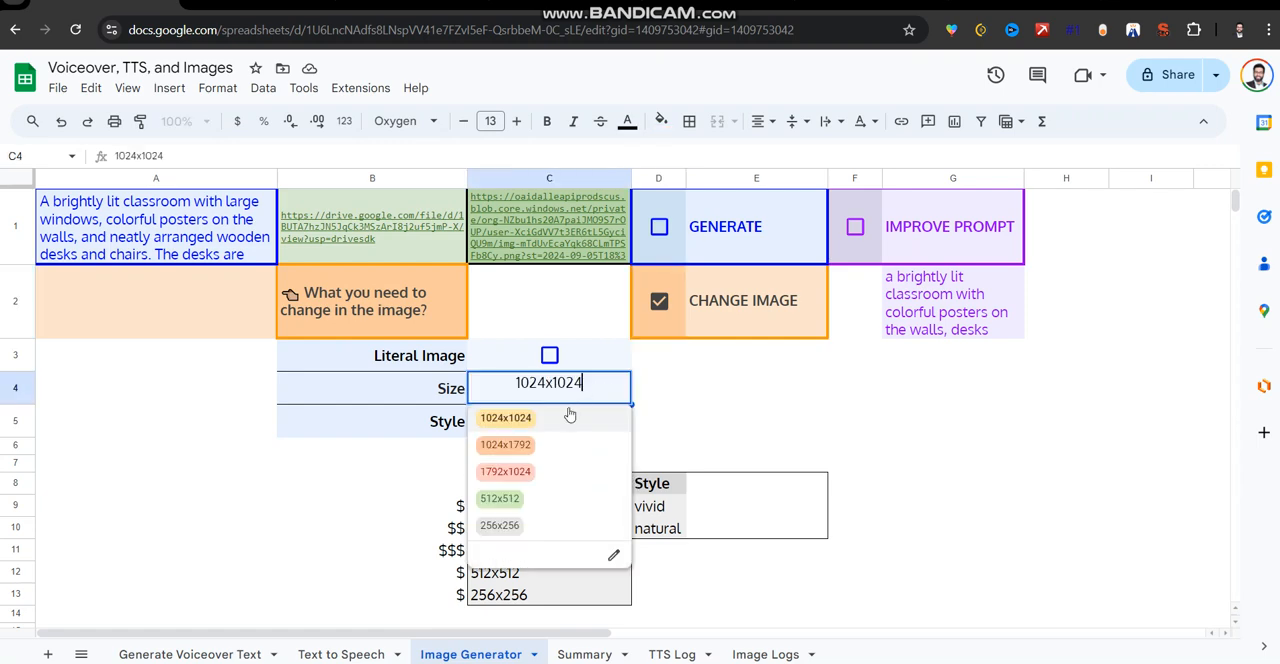
pyautogui.click(250, 8)
pyautogui.click(404, 10)
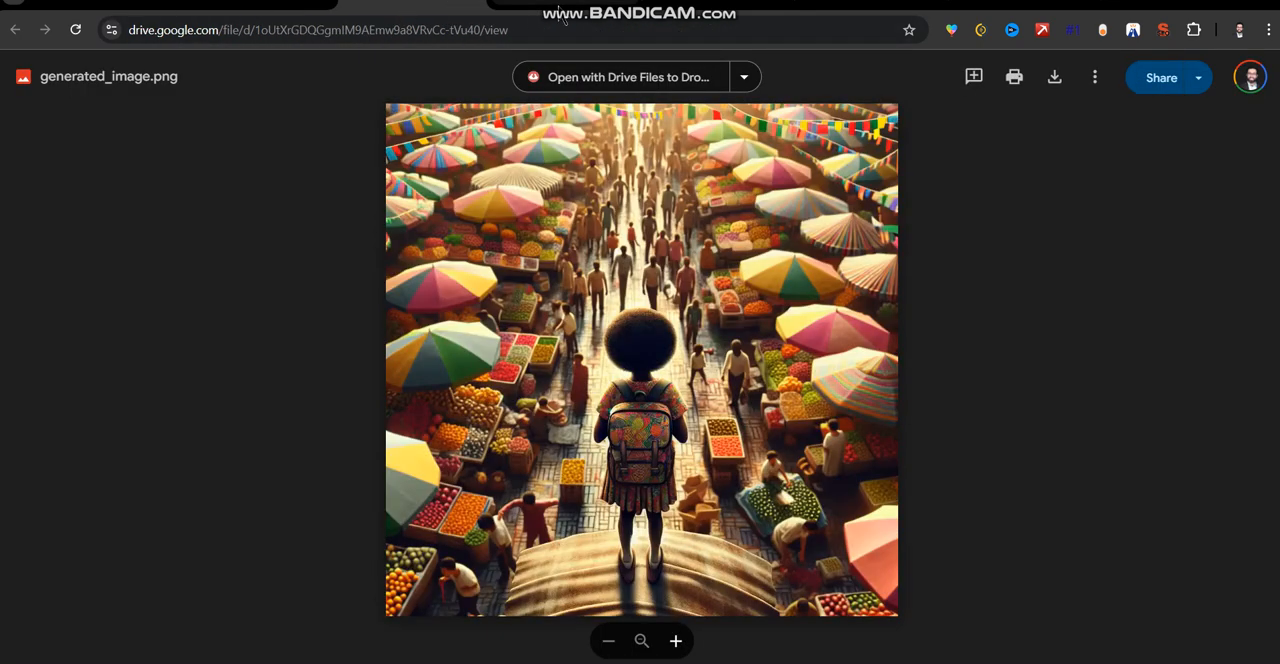
pyautogui.click(565, 20)
pyautogui.click(222, 14)
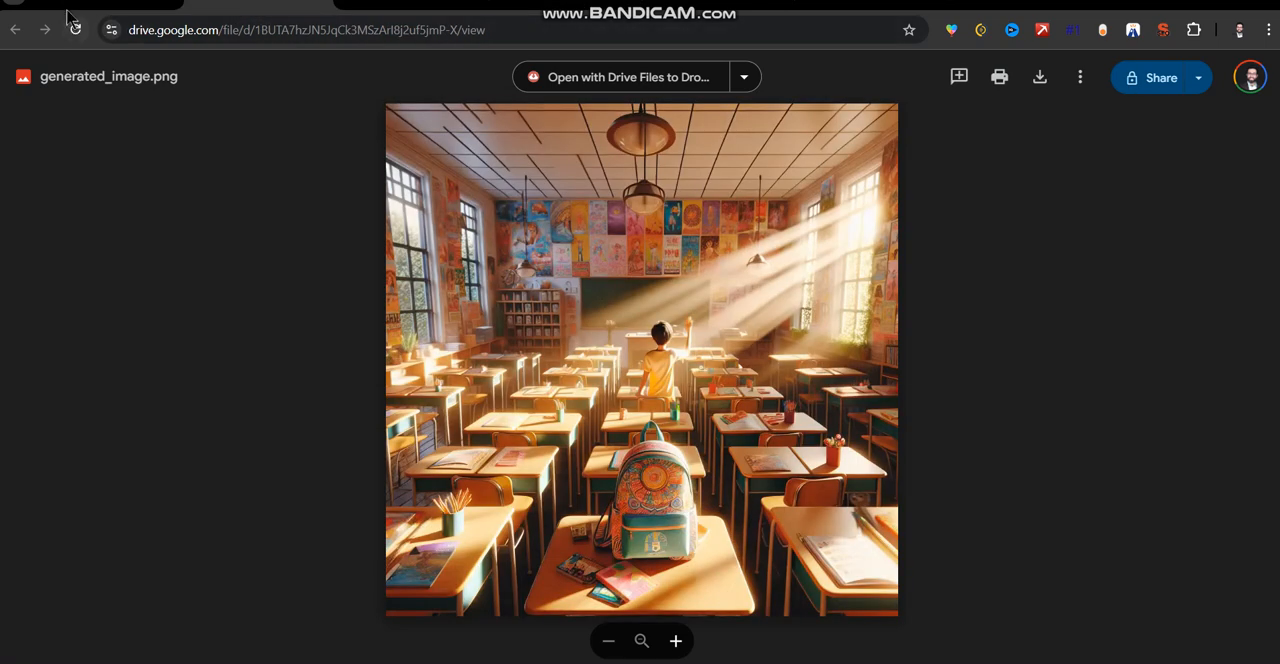
pyautogui.click(68, 12)
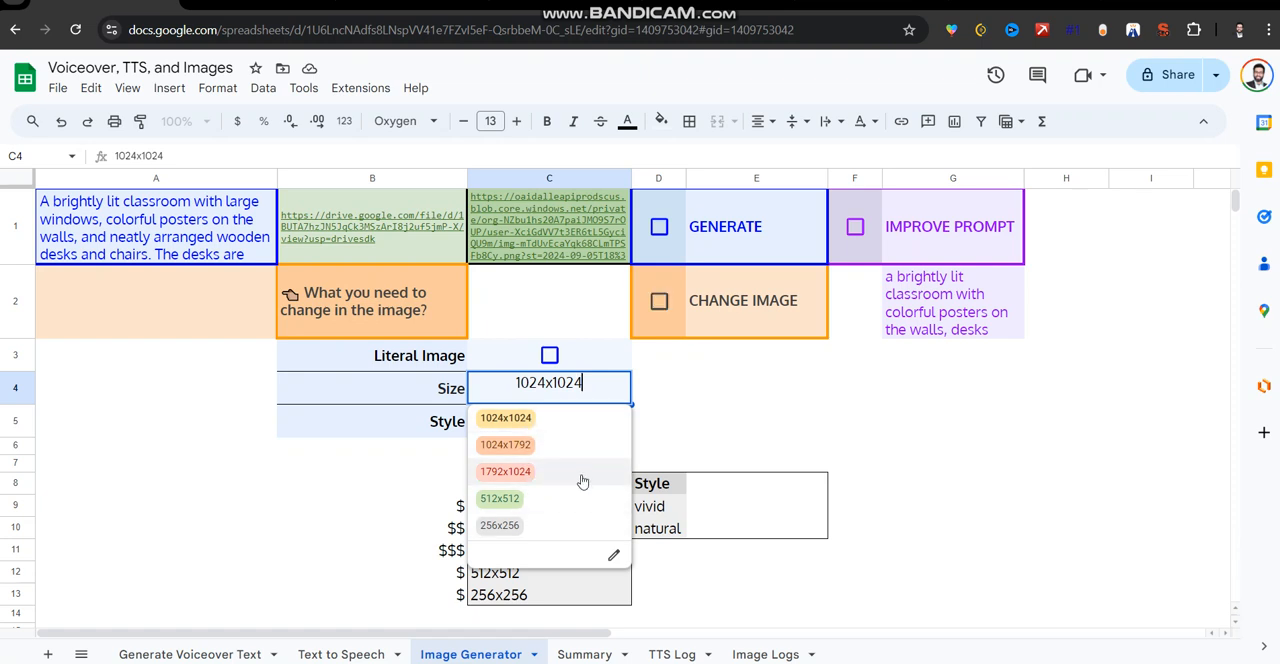
# Close the size options and review the cost ratings of the supported image sizes, including 1024x1024 and 1792x1024.
pyautogui.click(720, 435)
pyautogui.moveTo(453, 502); pyautogui.dragTo(563, 594)
pyautogui.click(458, 530)
pyautogui.click(453, 508)
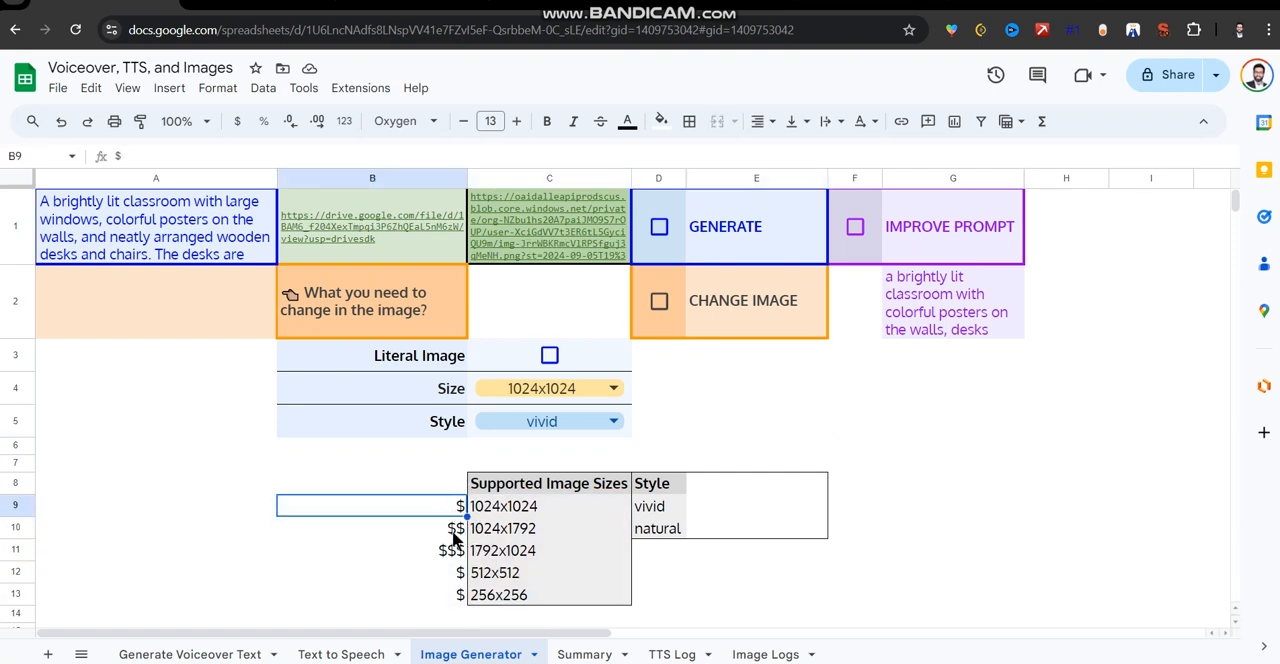
pyautogui.click(455, 552)
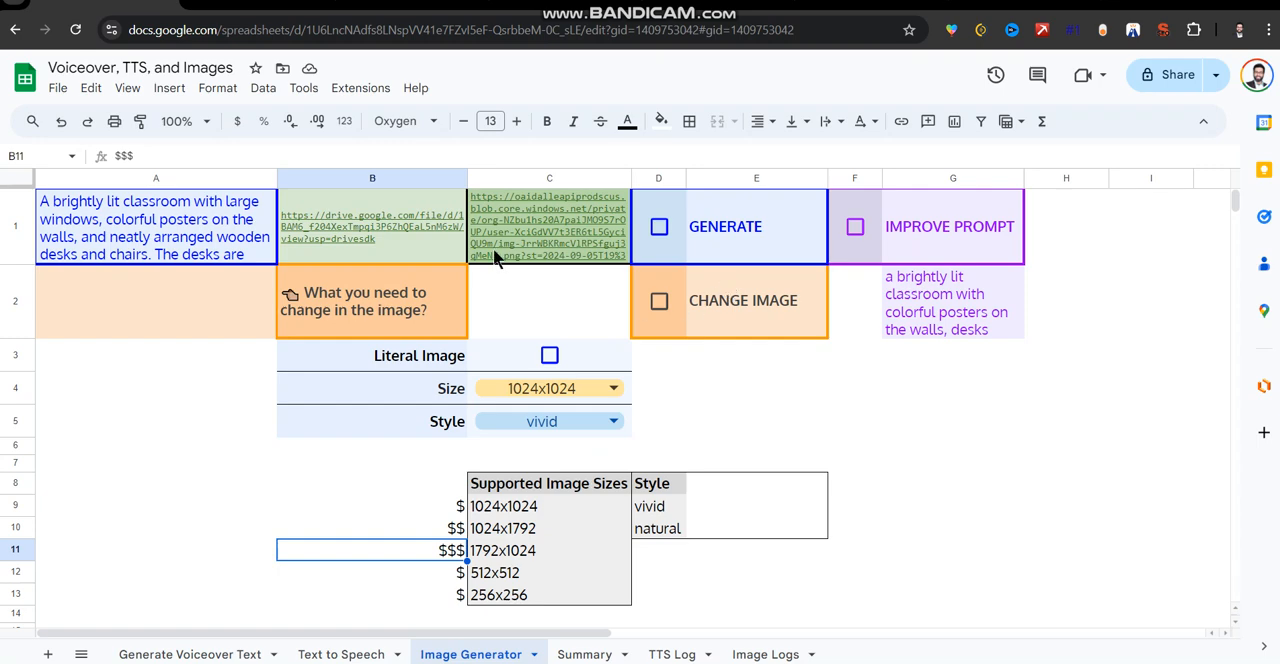
# View the changed classroom image through its Drive link in B1, and return to the spreadsheet.
pyautogui.click(374, 235)
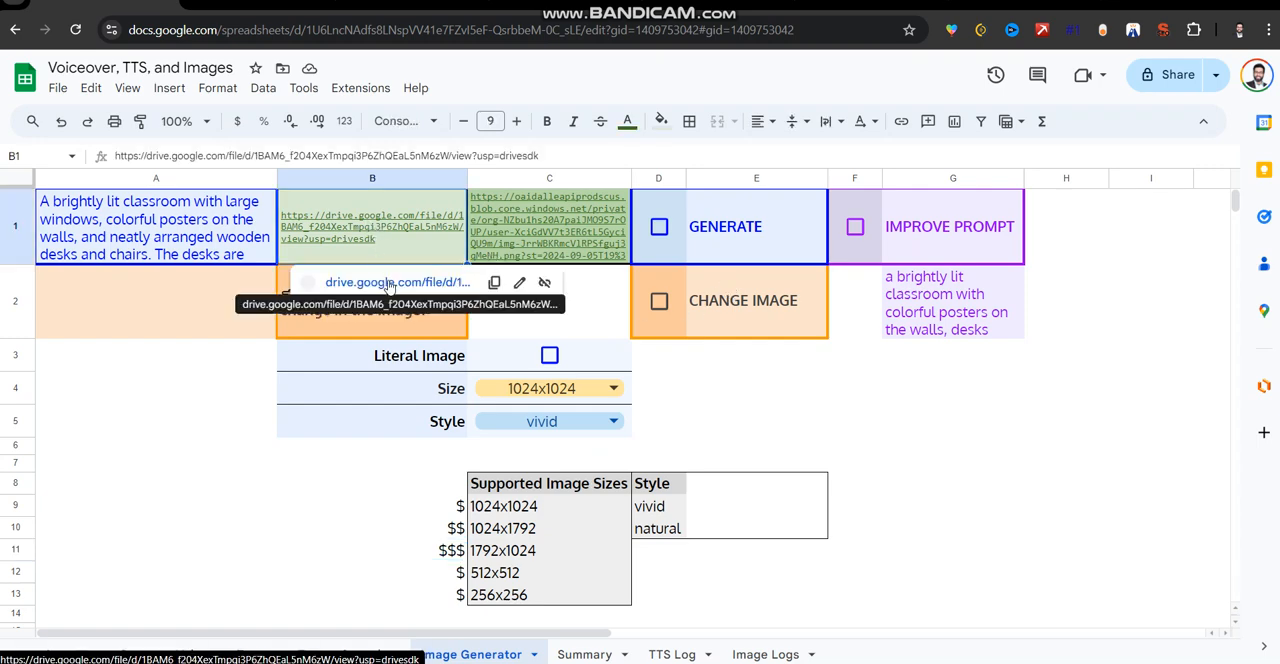
pyautogui.click(392, 281)
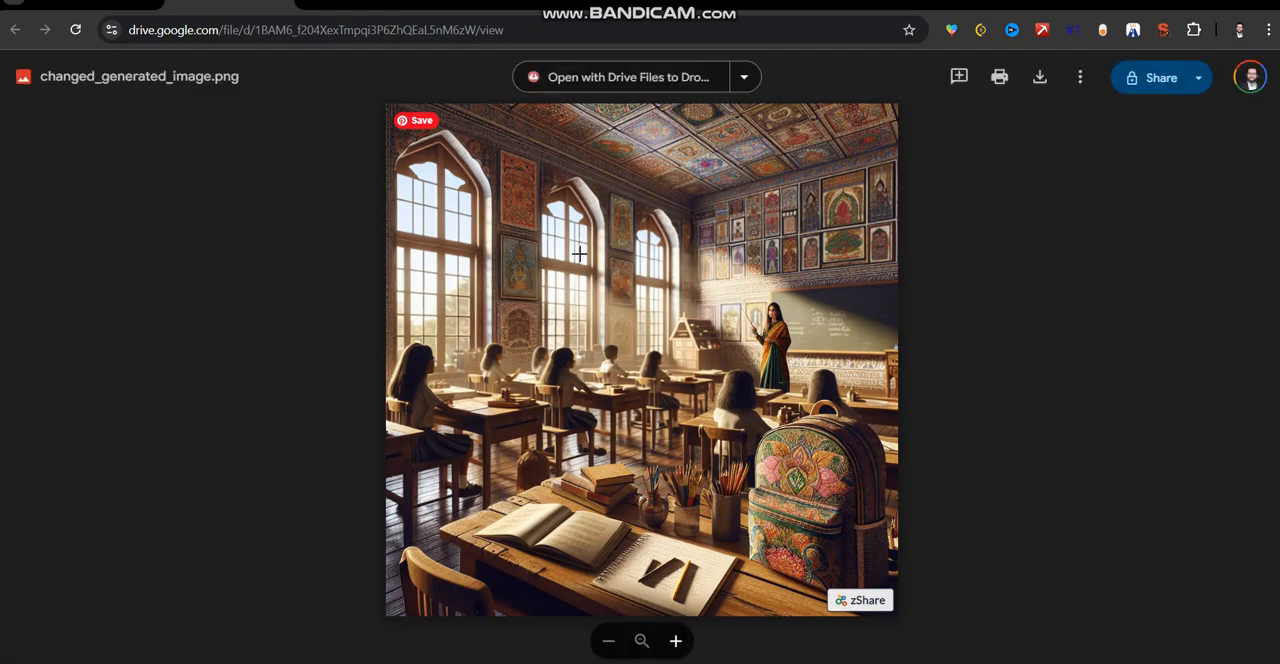
pyautogui.click(105, 10)
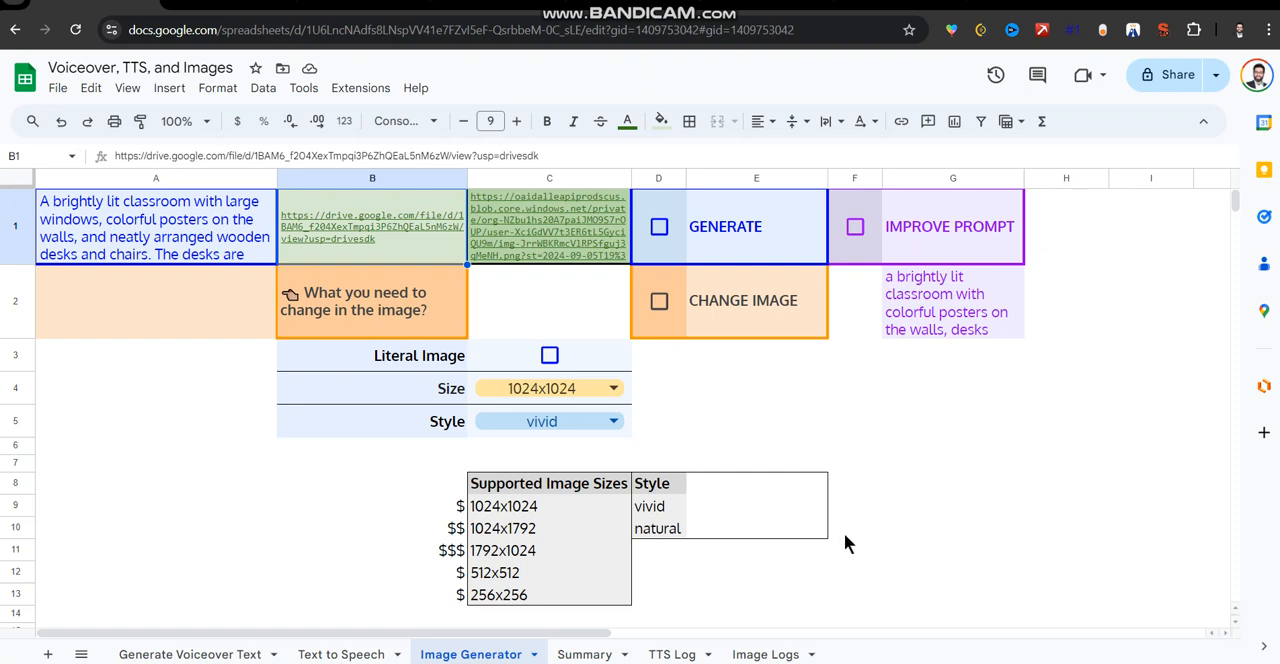
# Open the Image Logs sheet and examine the logged prompts in column B, including the full leather bag prompt in B2.
pyautogui.click(765, 654)
pyautogui.click(414, 324)
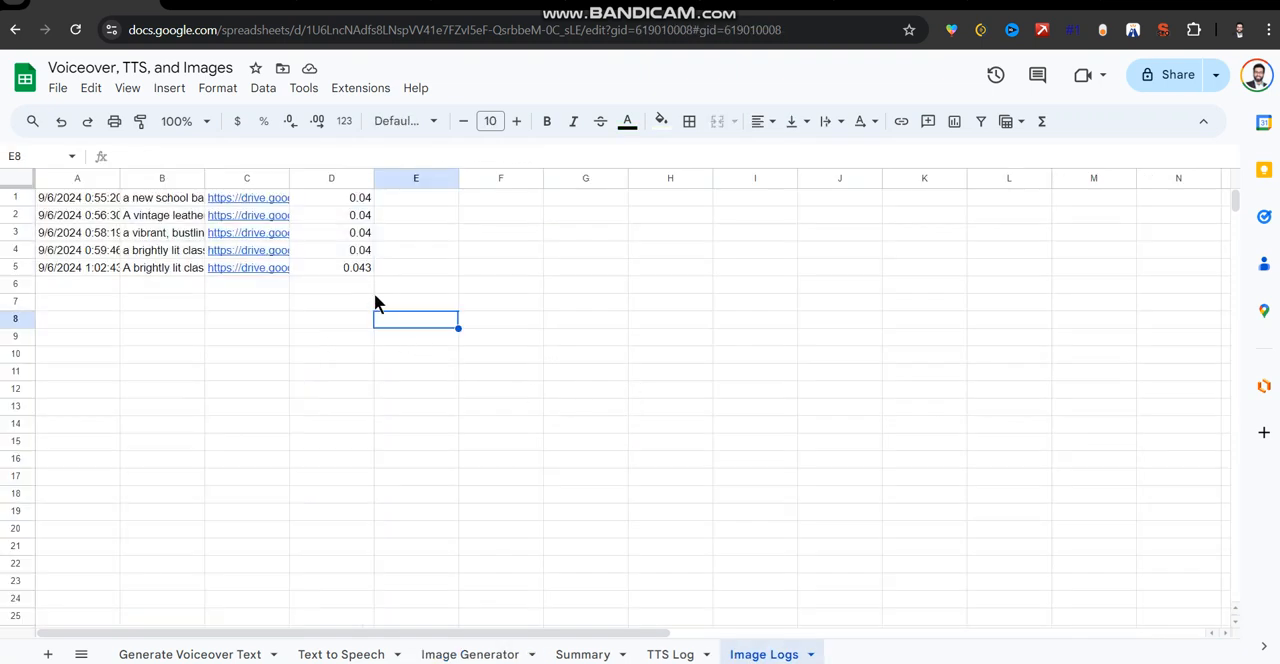
pyautogui.click(168, 204)
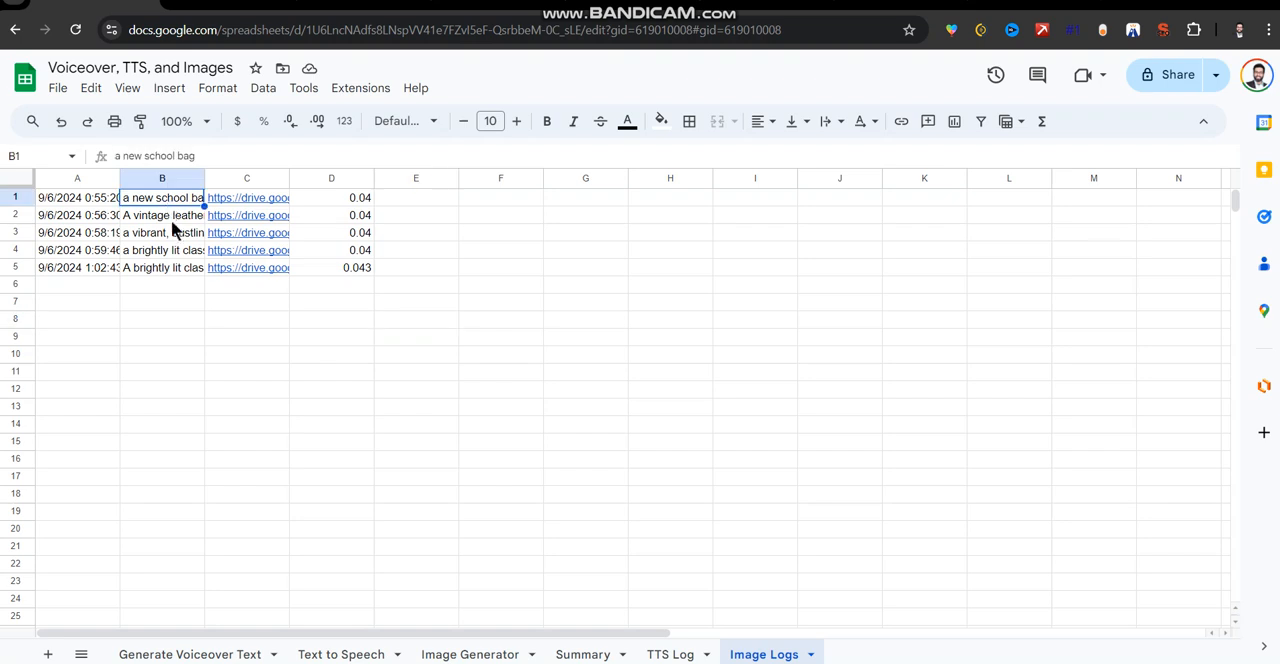
pyautogui.doubleClick(170, 218)
pyautogui.doubleClick(146, 214)
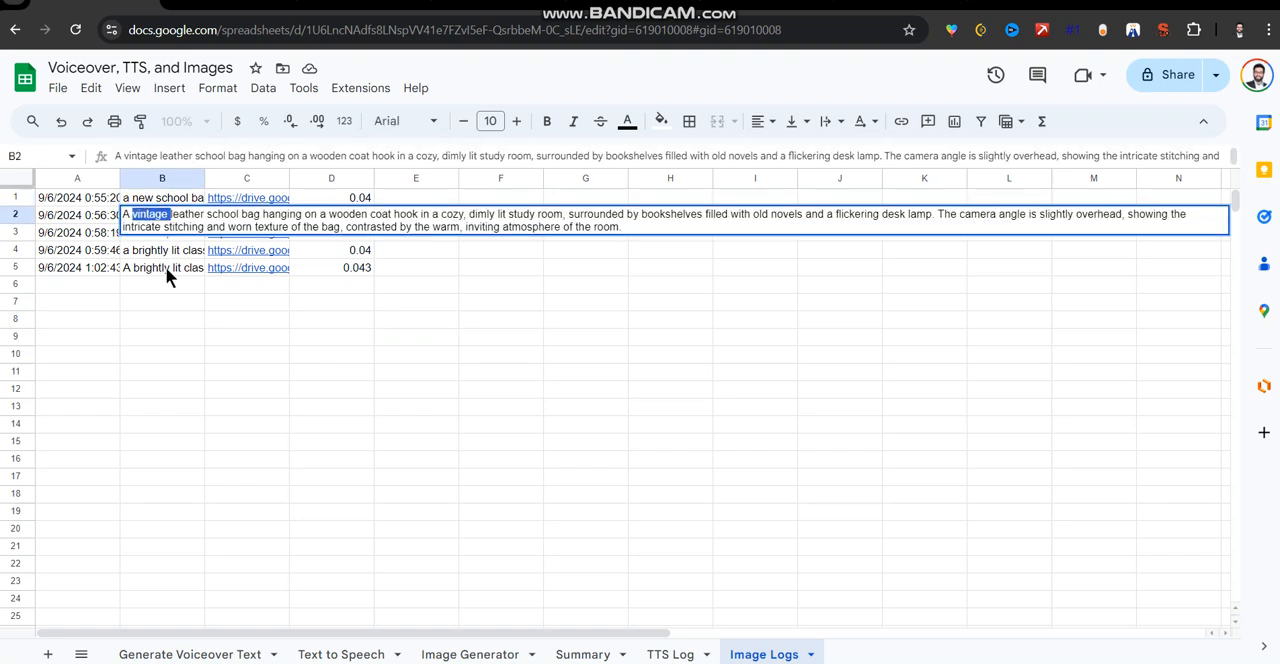
pyautogui.click(166, 267)
pyautogui.doubleClick(170, 250)
pyautogui.click(168, 301)
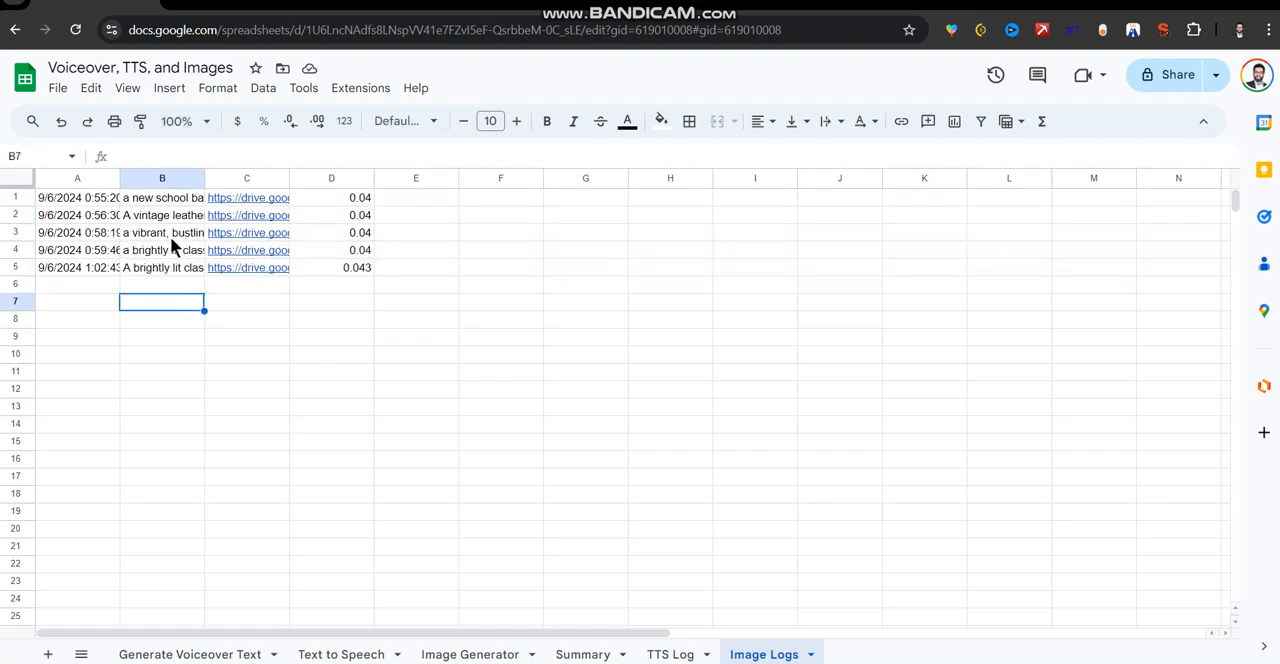
# Review the logged entries and check the sum of the generation costs in column D.
pyautogui.moveTo(104, 199); pyautogui.dragTo(308, 265)
pyautogui.click(335, 318)
pyautogui.click(345, 200)
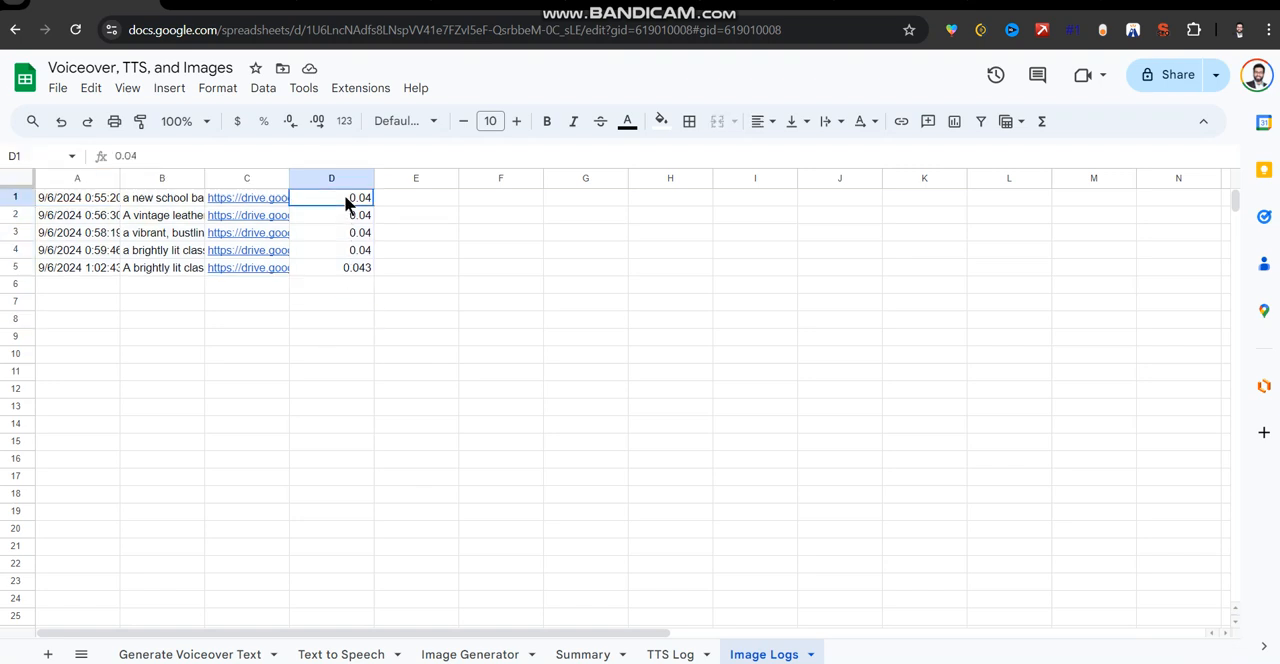
pyautogui.click(337, 180)
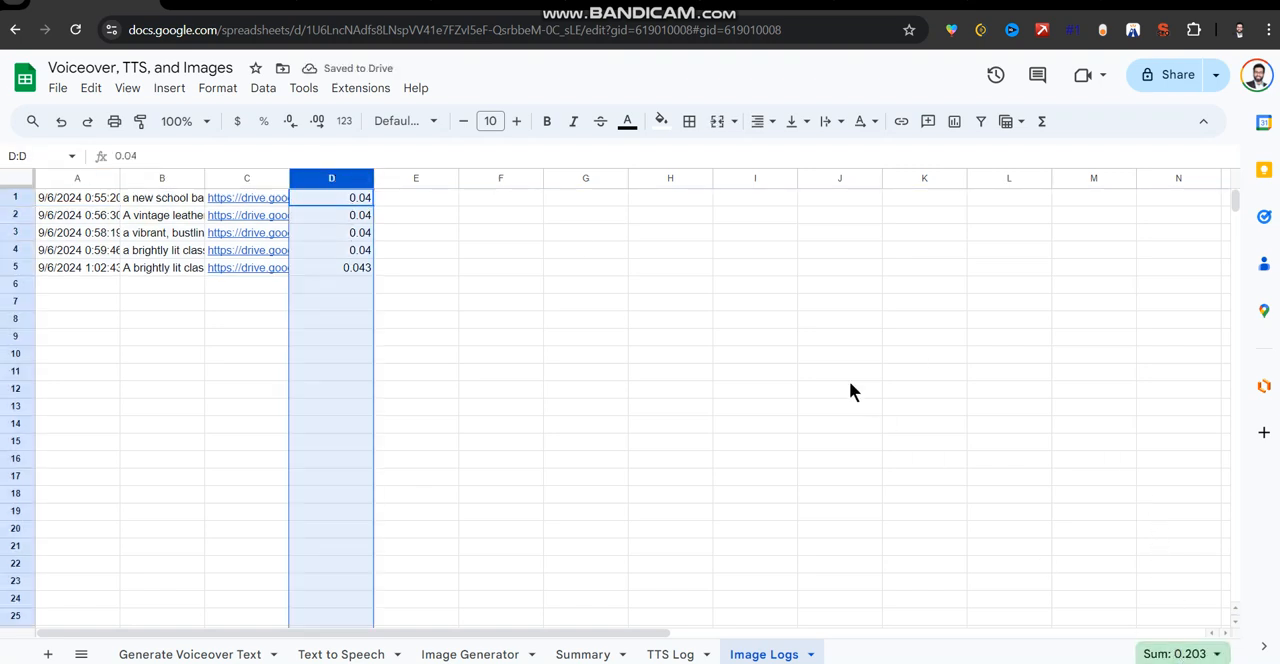
pyautogui.click(624, 392)
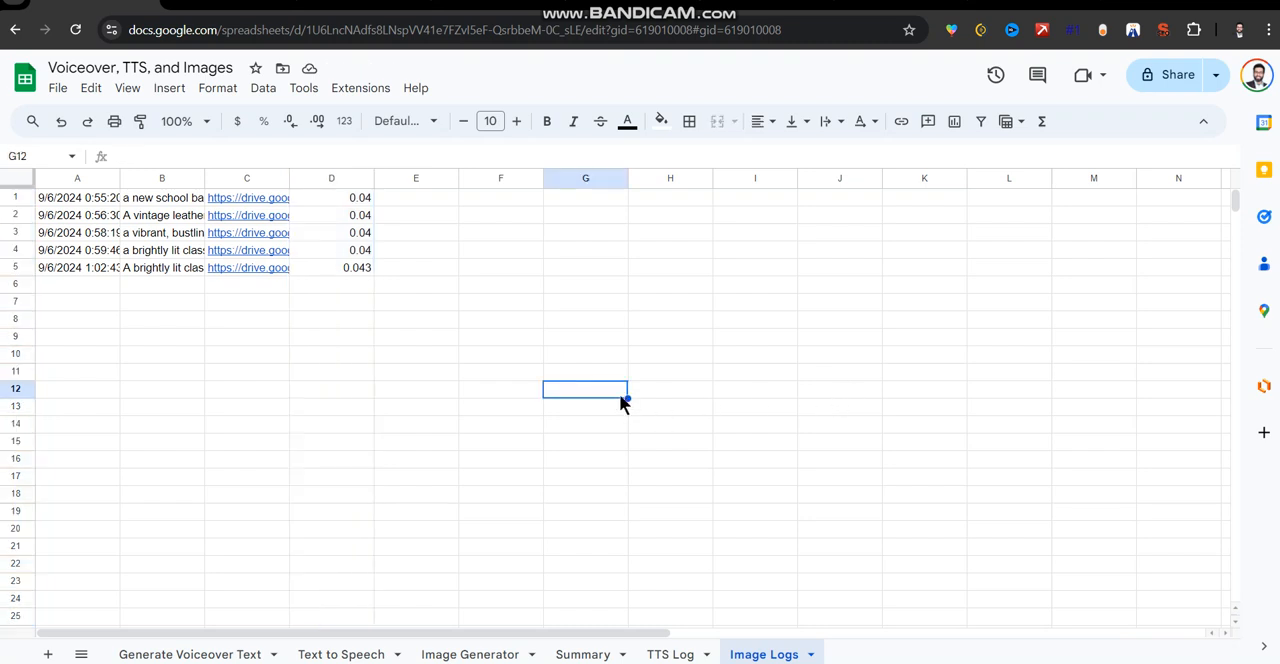
# Open the Summary sheet and check the image generations count in C3.
pyautogui.click(583, 655)
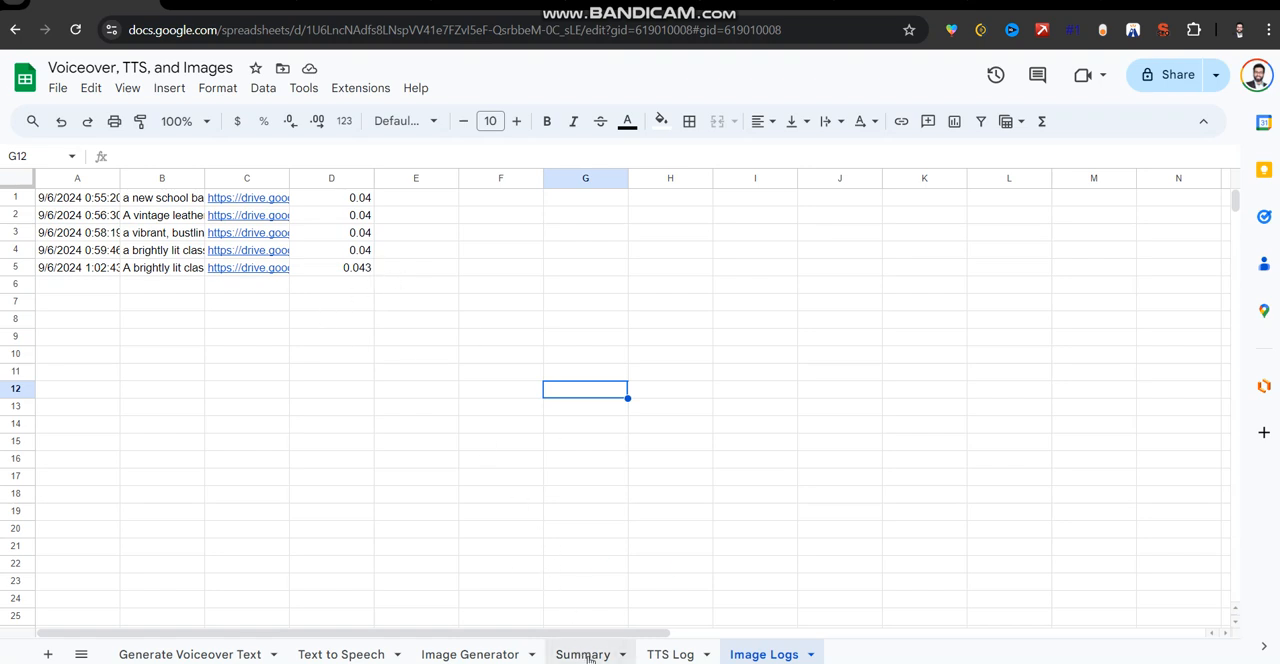
pyautogui.click(372, 258)
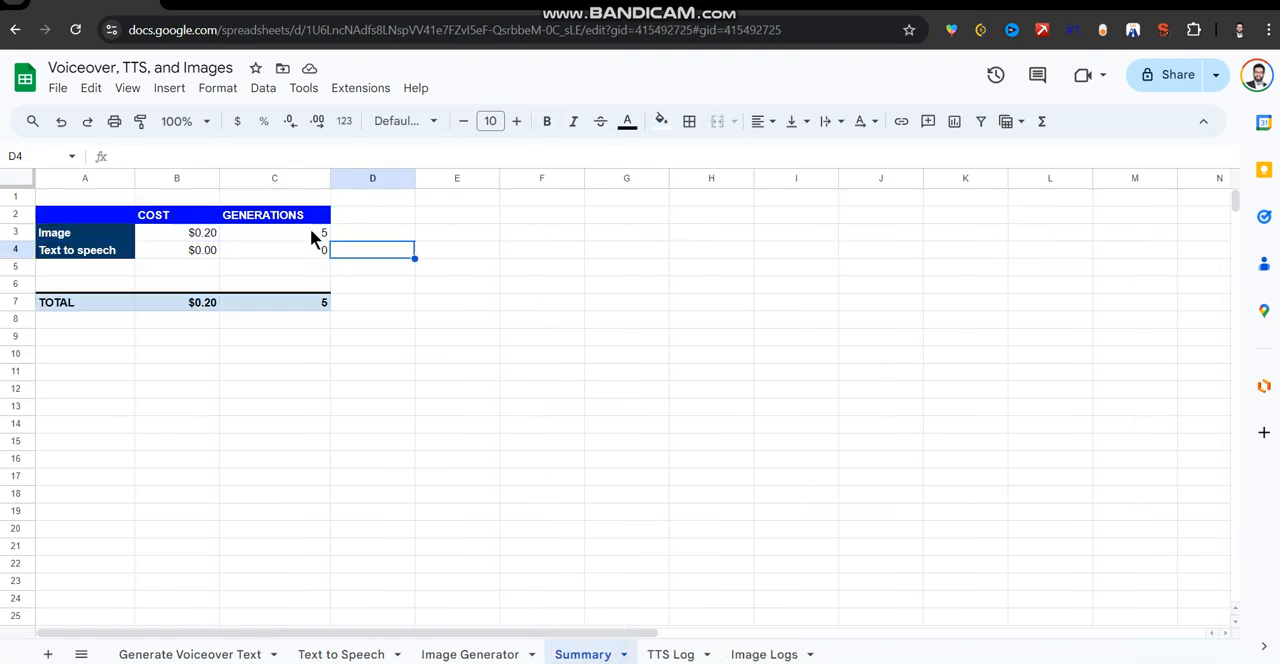
pyautogui.click(312, 235)
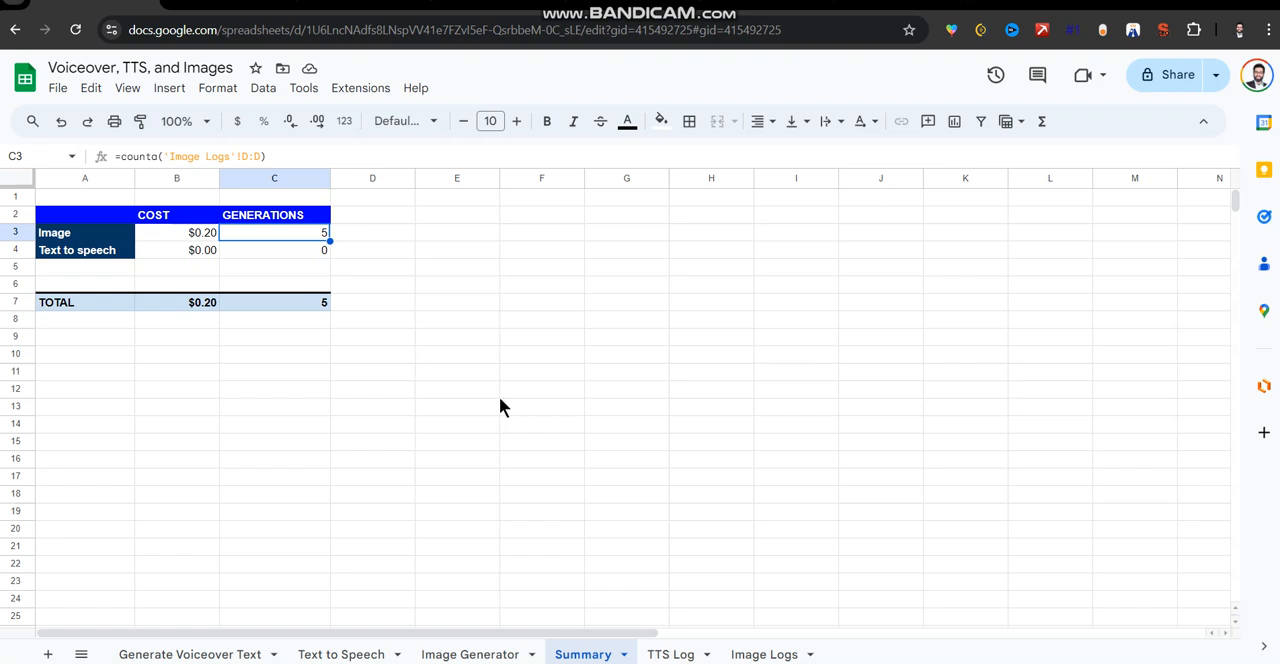
# Return to the Image Generator sheet and review the Improve Prompt option with its improved prompt in G2.
pyautogui.click(497, 652)
pyautogui.moveTo(946, 246); pyautogui.dragTo(863, 325)
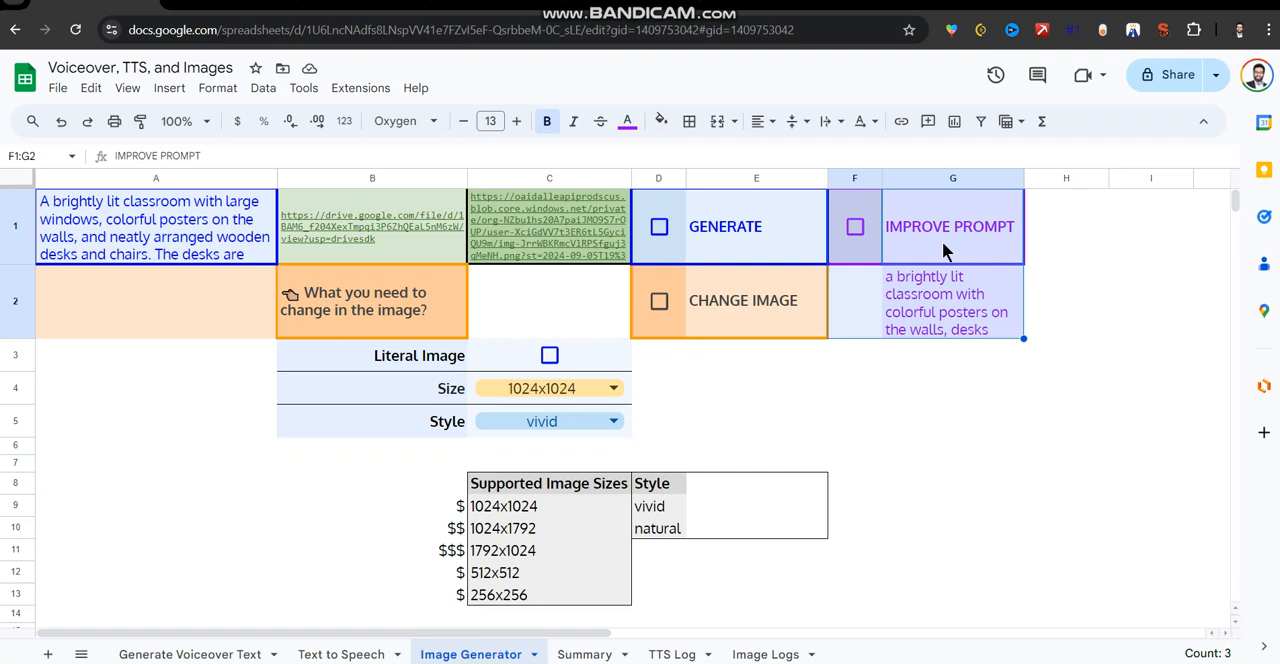
pyautogui.click(933, 327)
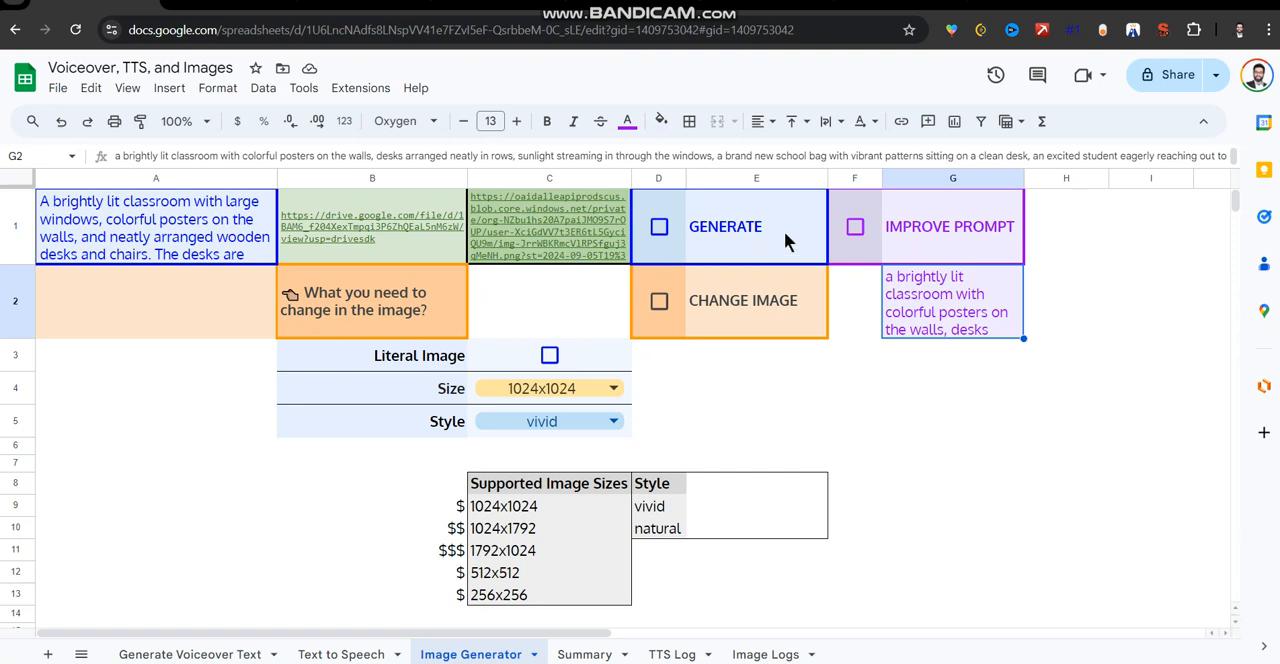
pyautogui.moveTo(910, 240); pyautogui.dragTo(874, 305)
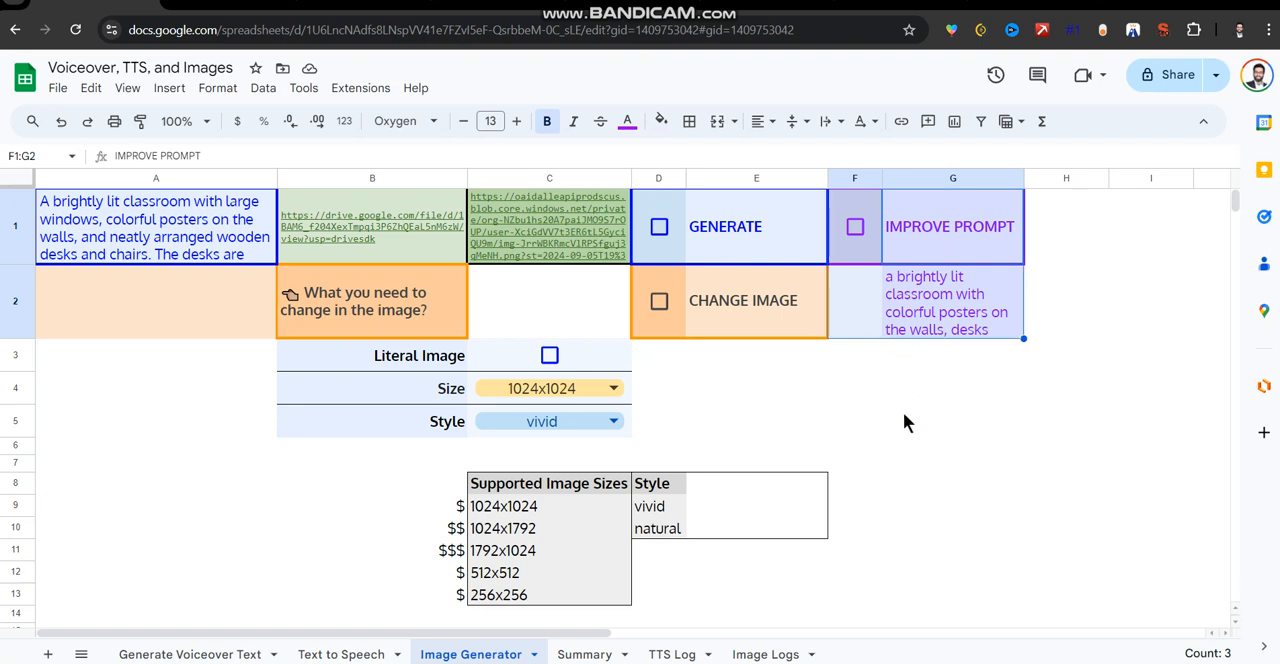